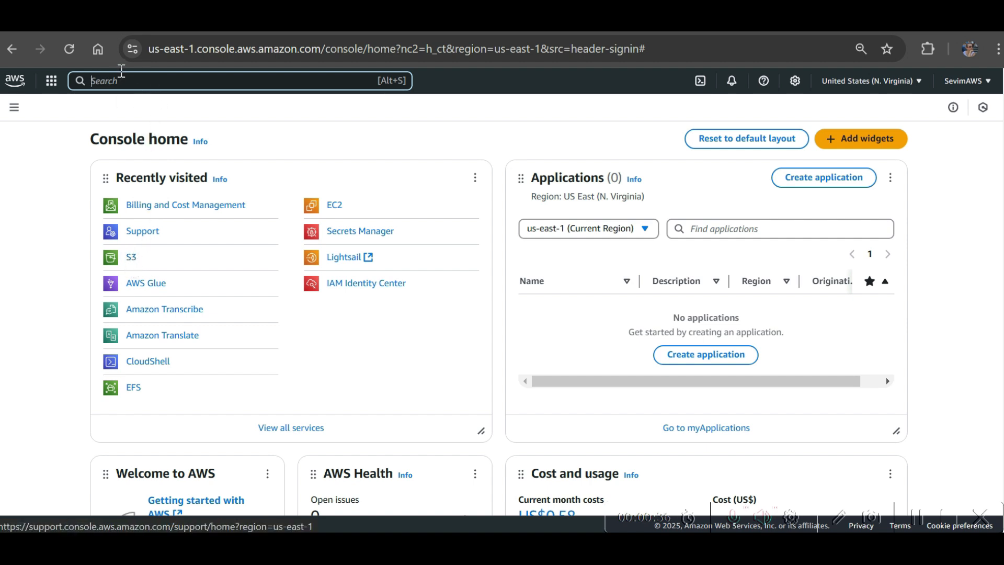
Search the console for s3 and open the S3 service.
{"action": "left_click", "coordinate": [123, 82]}
{"action": "type", "text": "s3"}
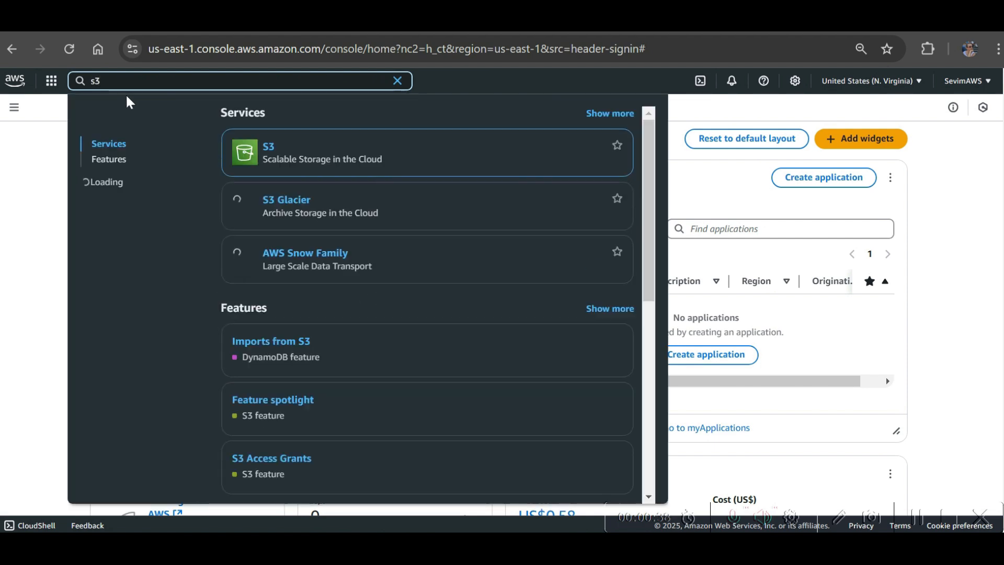
{"action": "left_click", "coordinate": [268, 150]}
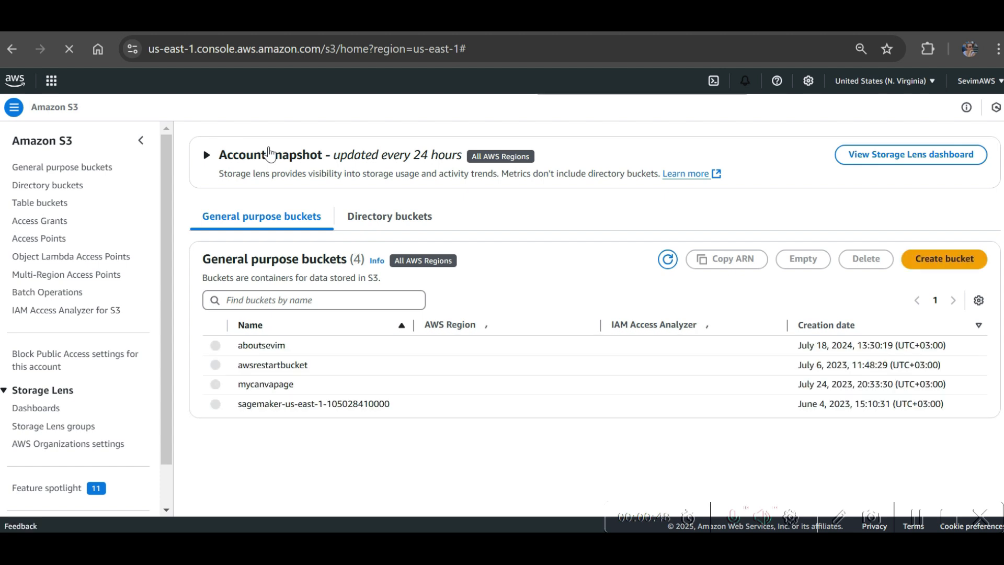
Create a general purpose bucket named solutionengineer, keeping the default ownership, public access and encryption settings.
{"action": "left_click", "coordinate": [944, 260]}
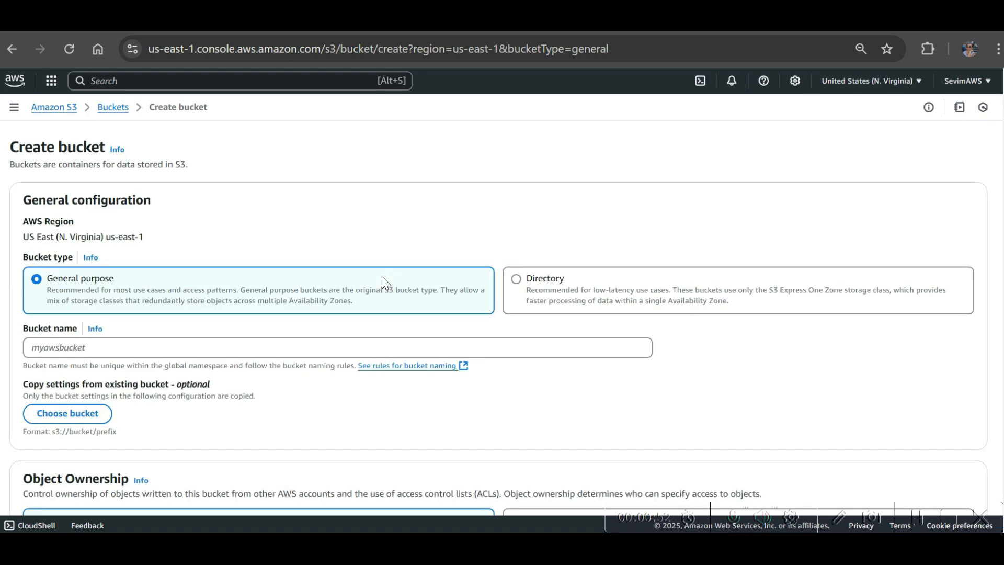
{"action": "left_click", "coordinate": [93, 348]}
{"action": "type", "text": "solutionengineer"}
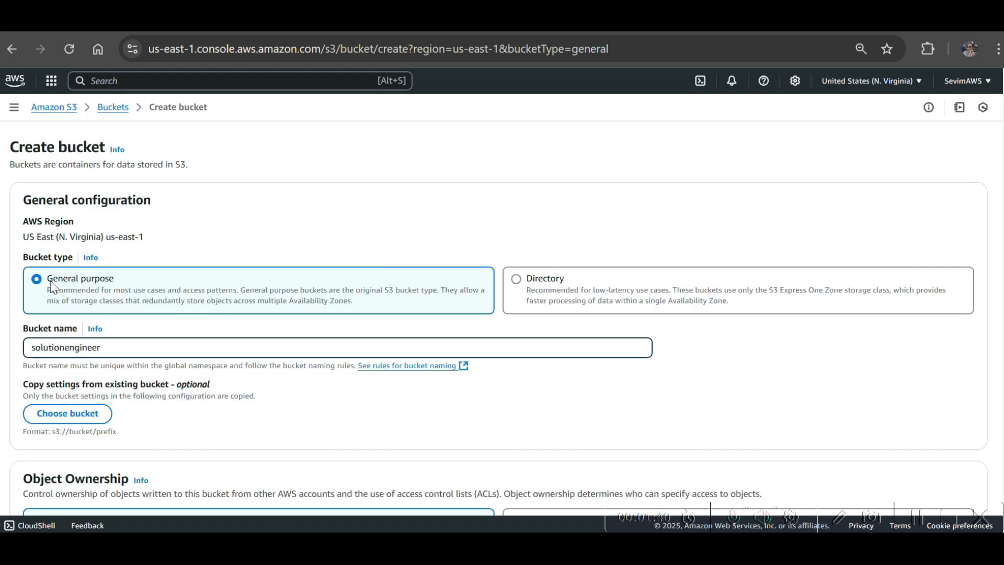
{"action": "scroll", "coordinate": [517, 316], "scroll_direction": "down", "scroll_amount": 15}
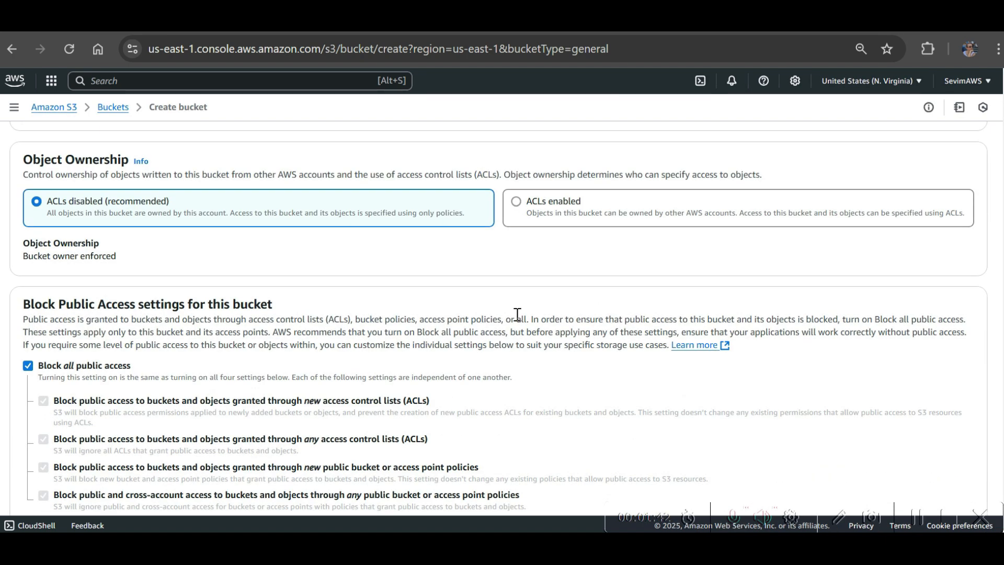
{"action": "scroll", "coordinate": [116, 334], "scroll_direction": "down", "scroll_amount": 3}
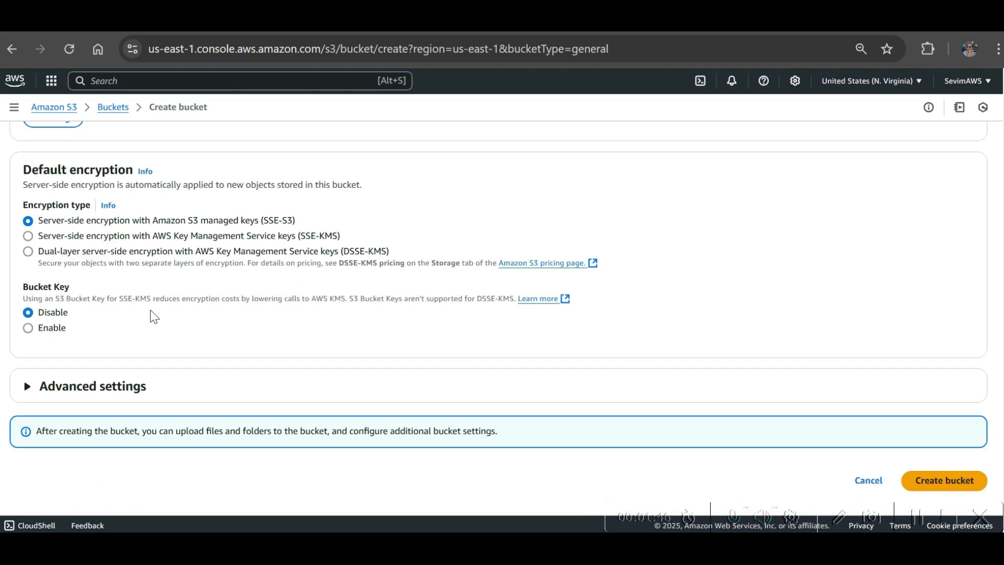
{"action": "left_click", "coordinate": [951, 482]}
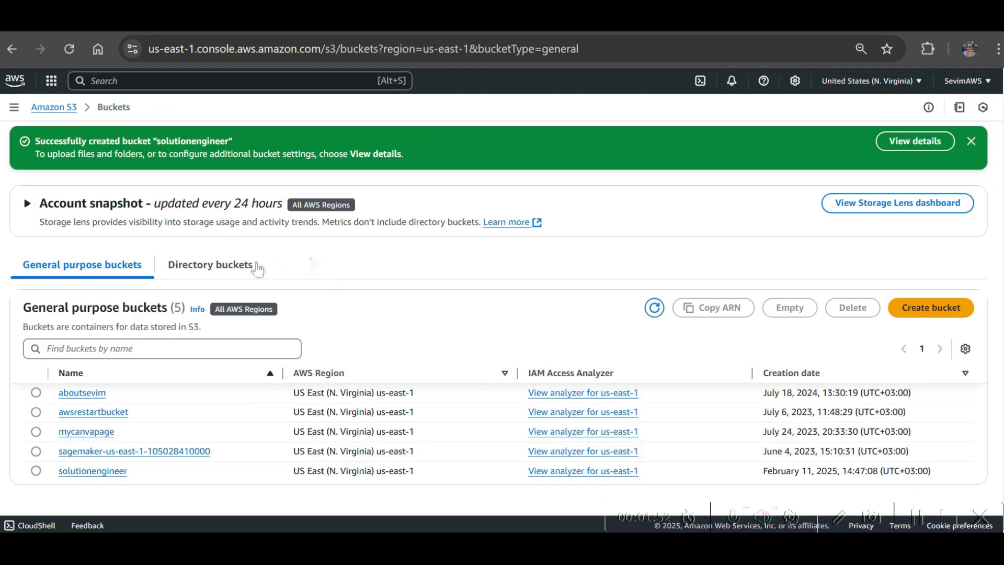
Start an upload into the solutionengineer bucket and add all PDFs from the Desktop guides subfolder HRIS Connections.
{"action": "left_click", "coordinate": [88, 470]}
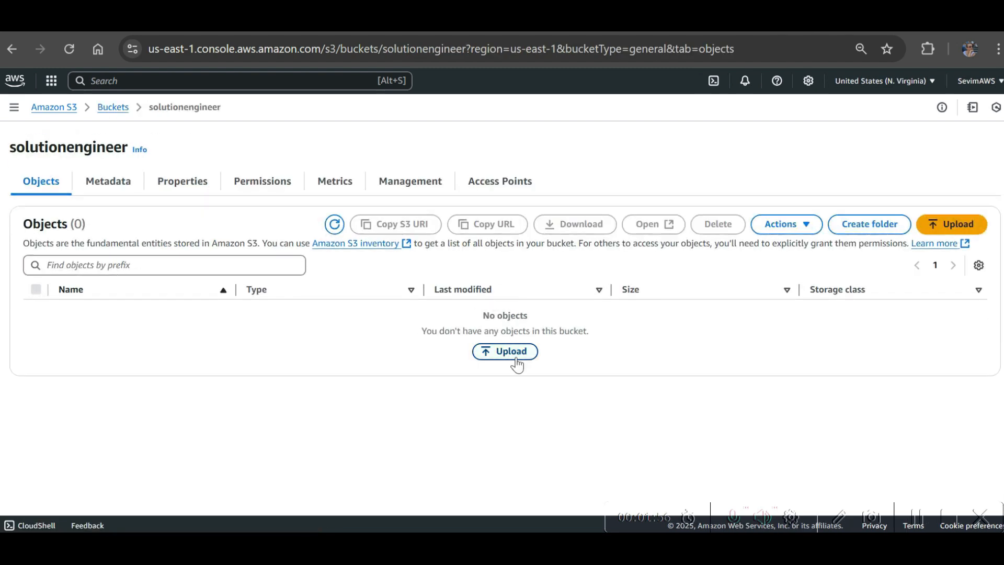
{"action": "left_click", "coordinate": [516, 360]}
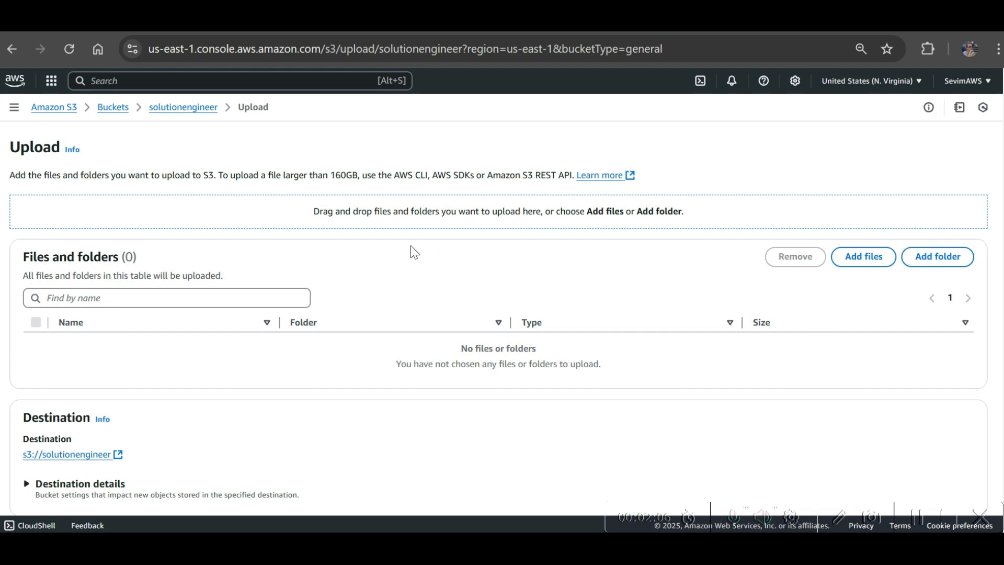
{"action": "scroll", "coordinate": [410, 251], "scroll_direction": "down", "scroll_amount": 3}
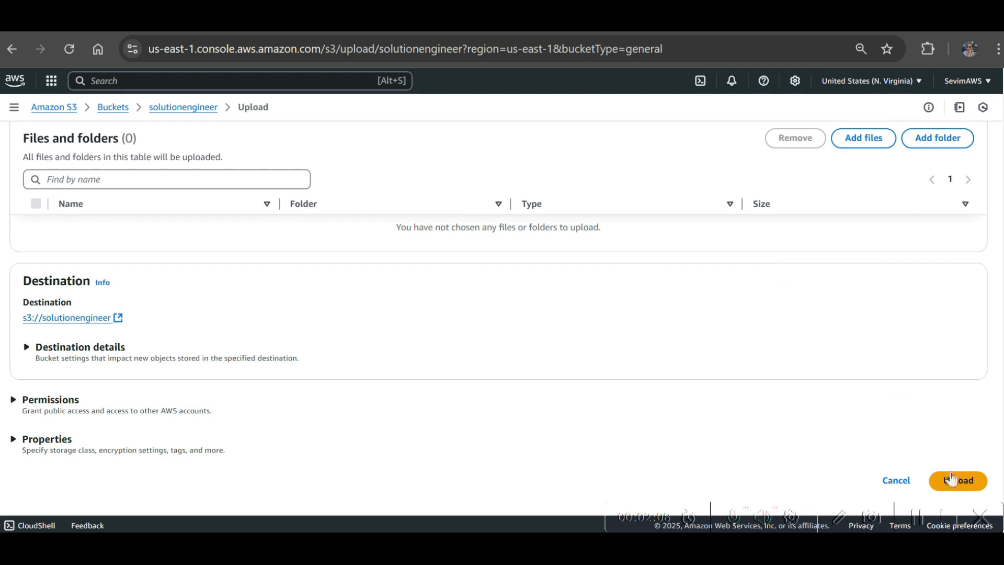
{"action": "left_click", "coordinate": [864, 146]}
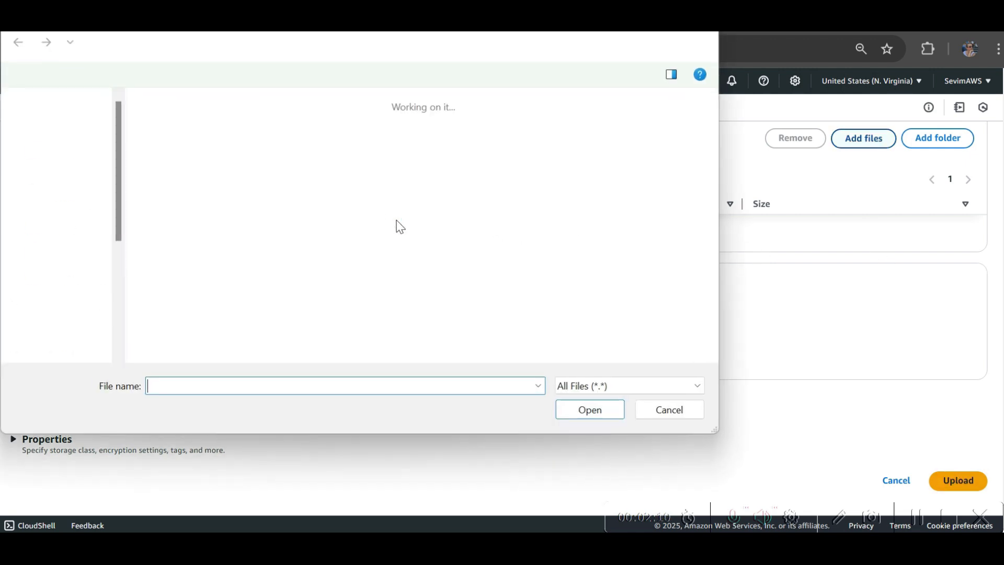
{"action": "left_click", "coordinate": [61, 154]}
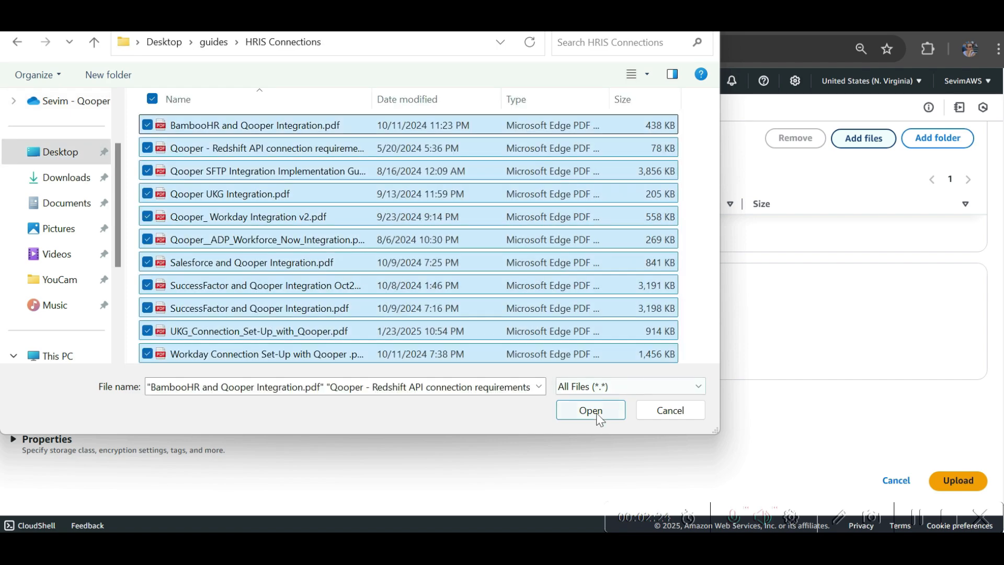
{"action": "left_click", "coordinate": [598, 416]}
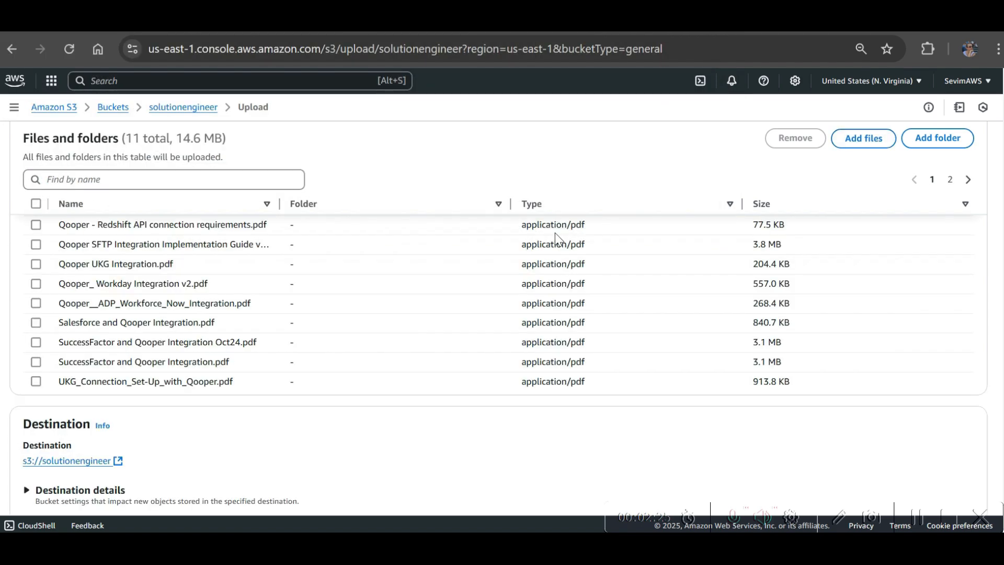
Add both Qooper Mentoring Software embedding PDFs from the LMS guides folder to the upload list.
{"action": "left_click", "coordinate": [864, 139]}
{"action": "left_click", "coordinate": [214, 42]}
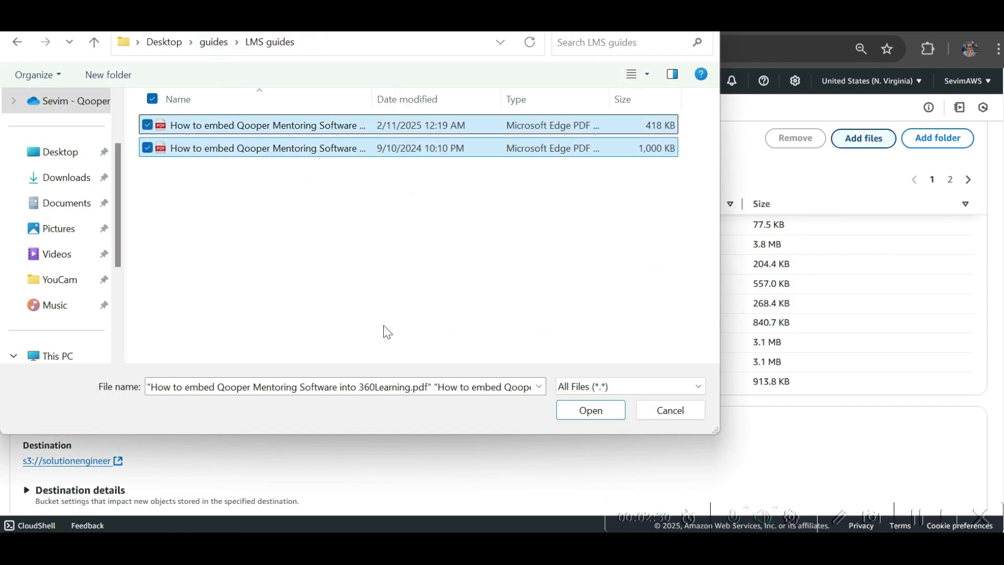
{"action": "left_click", "coordinate": [591, 410]}
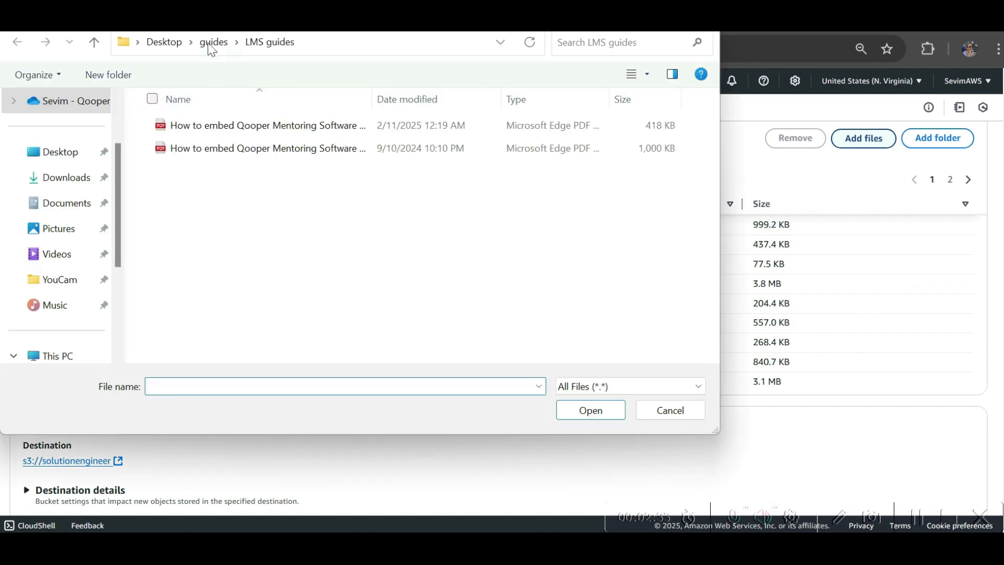
Add Configuring Custom Email Domain in Qooper.pdf and the template-based Microsoft Teams integration PDF from the guides folder to the upload list.
{"action": "left_click", "coordinate": [214, 42]}
{"action": "left_click", "coordinate": [235, 194]}
{"action": "left_click", "coordinate": [214, 219], "text": "ctrl"}
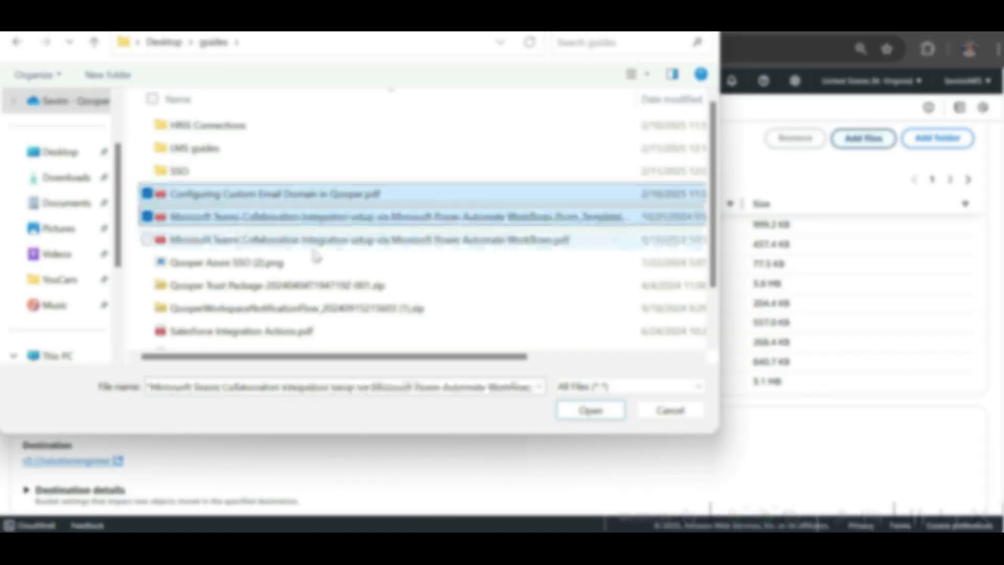
{"action": "left_click", "coordinate": [591, 411]}
Add the first four files of the SSO folder inside guides to the upload list.
{"action": "left_click", "coordinate": [863, 139]}
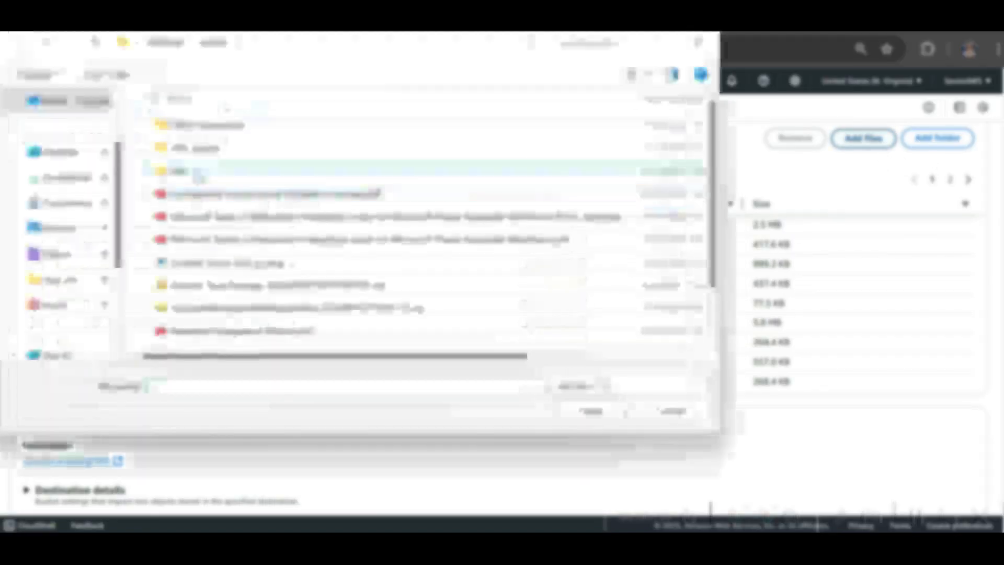
{"action": "double_click", "coordinate": [197, 172]}
{"action": "left_click", "coordinate": [269, 196]}
{"action": "left_click", "coordinate": [251, 124], "text": "shift"}
{"action": "left_click", "coordinate": [591, 411]}
Add Salesforce Integration Actions.pdf from the guides folder and upload all listed files to the solutionengineer bucket.
{"action": "left_click", "coordinate": [857, 142]}
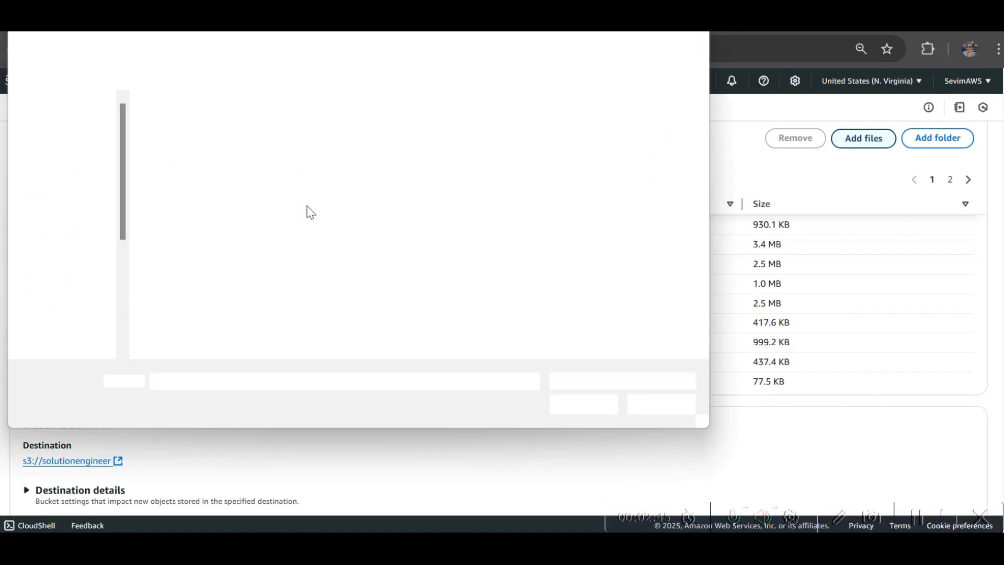
{"action": "left_click", "coordinate": [219, 42]}
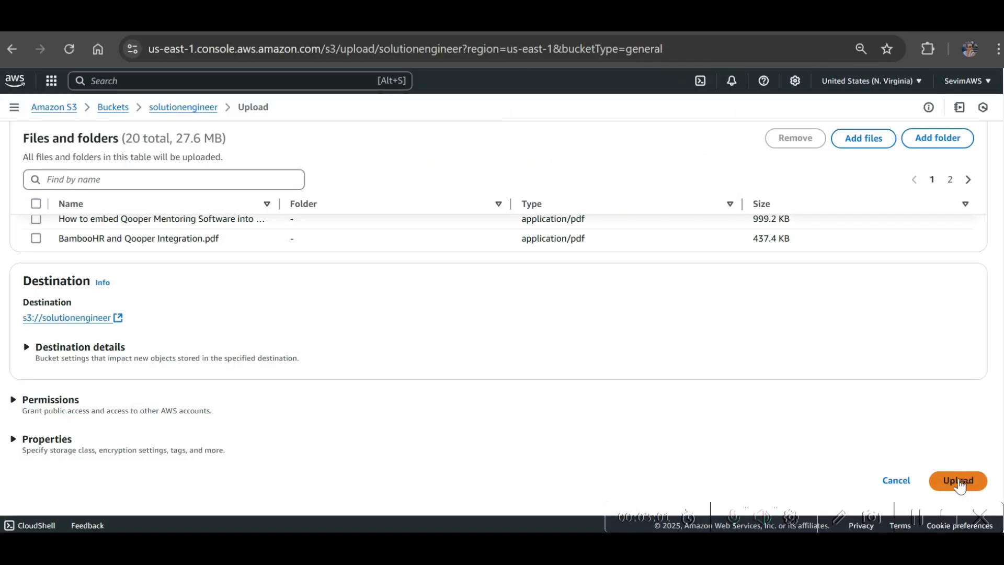
{"action": "left_click", "coordinate": [958, 481]}
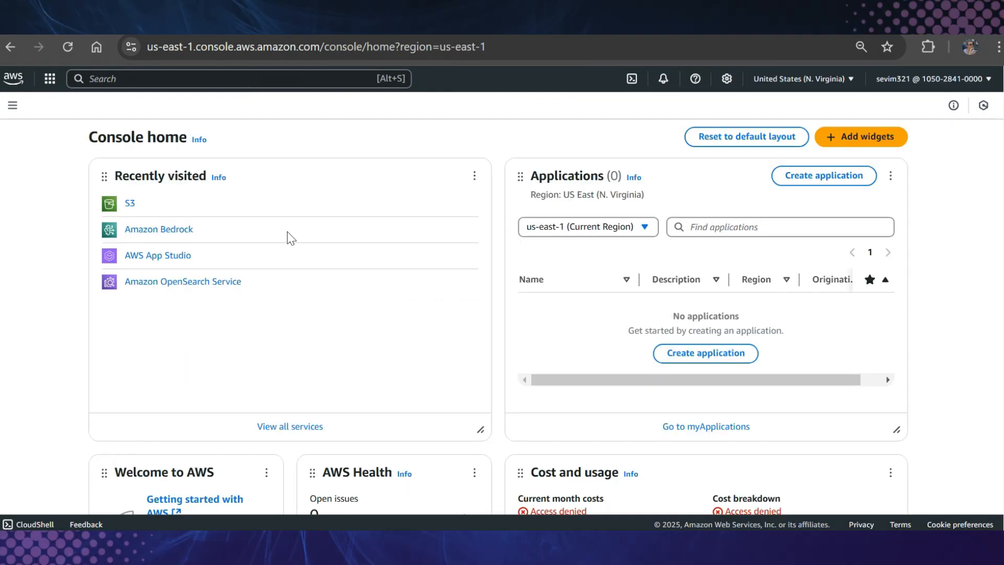
From the console home, search for s3 and open the S3 bucket list.
{"action": "left_click", "coordinate": [173, 76]}
{"action": "type", "text": "s"}
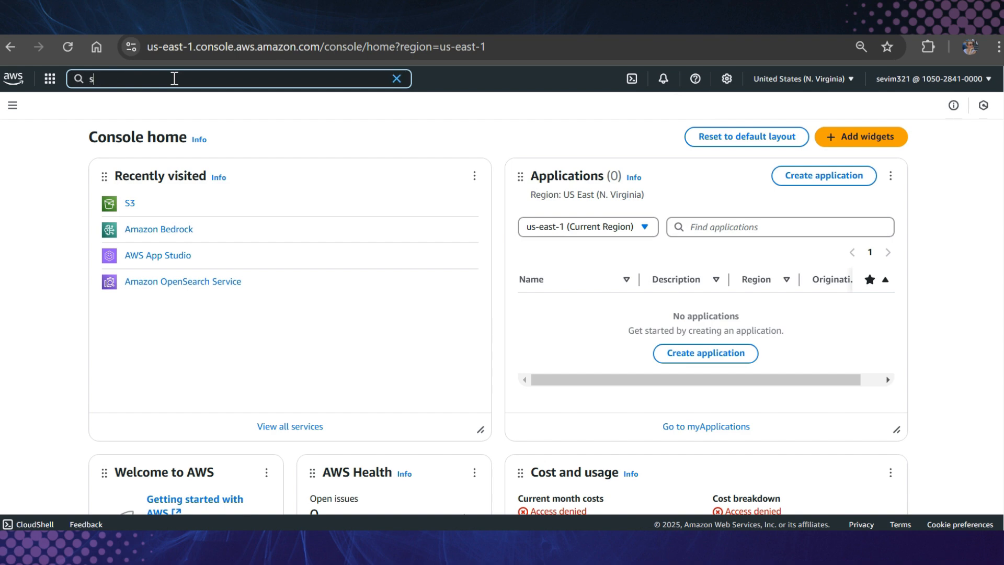
{"action": "type", "text": "3"}
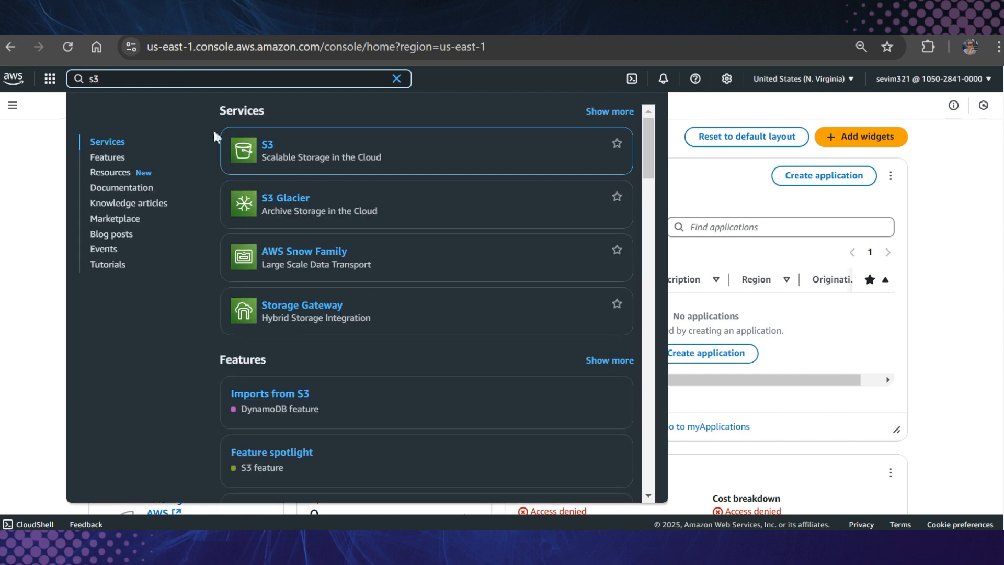
{"action": "left_click", "coordinate": [314, 157]}
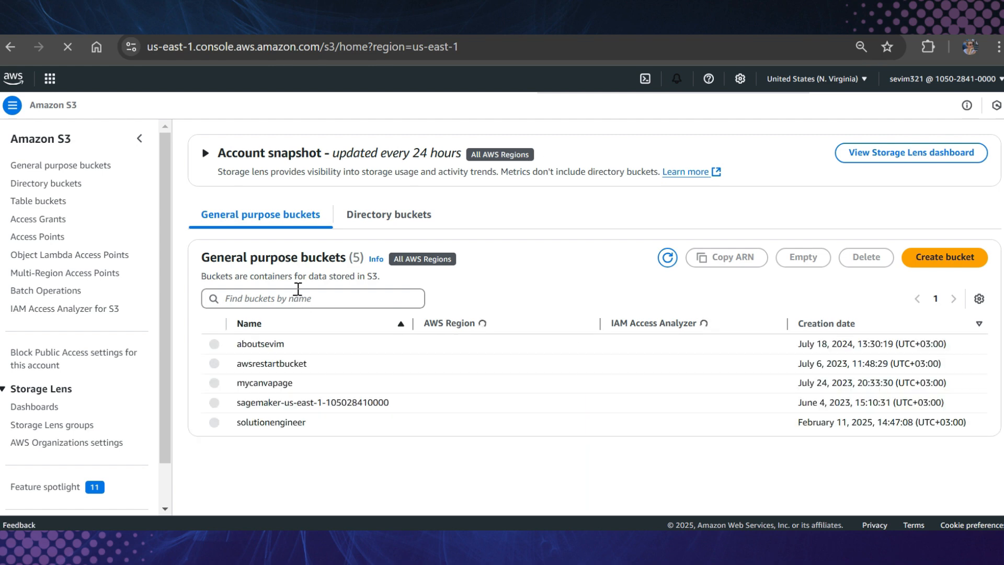
Start a second general purpose bucket and name it solutioneng-output.
{"action": "left_click", "coordinate": [943, 258]}
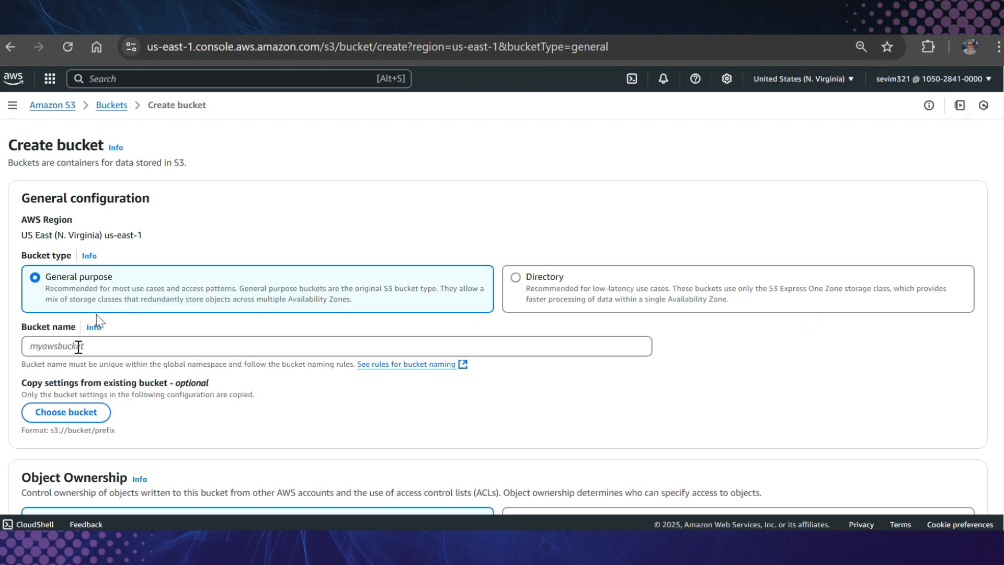
{"action": "left_click", "coordinate": [80, 347]}
{"action": "type", "text": "solut"}
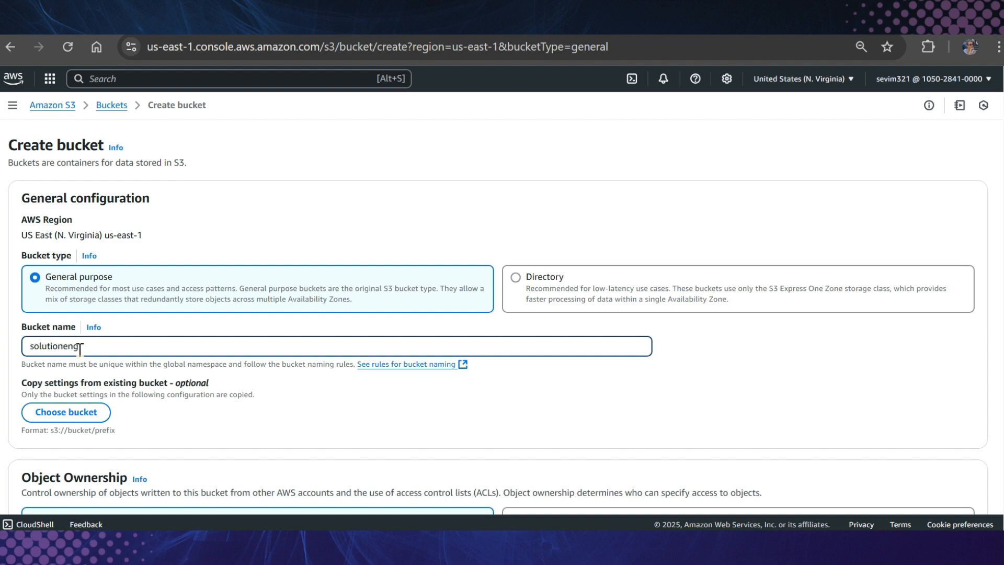
{"action": "type", "text": "ionengout"}
{"action": "type", "text": "put"}
Disable the Bucket Key under default encryption, keep SSE-S3, and create the solutioneng-output bucket.
{"action": "scroll", "coordinate": [220, 380], "scroll_direction": "down", "scroll_amount": 3}
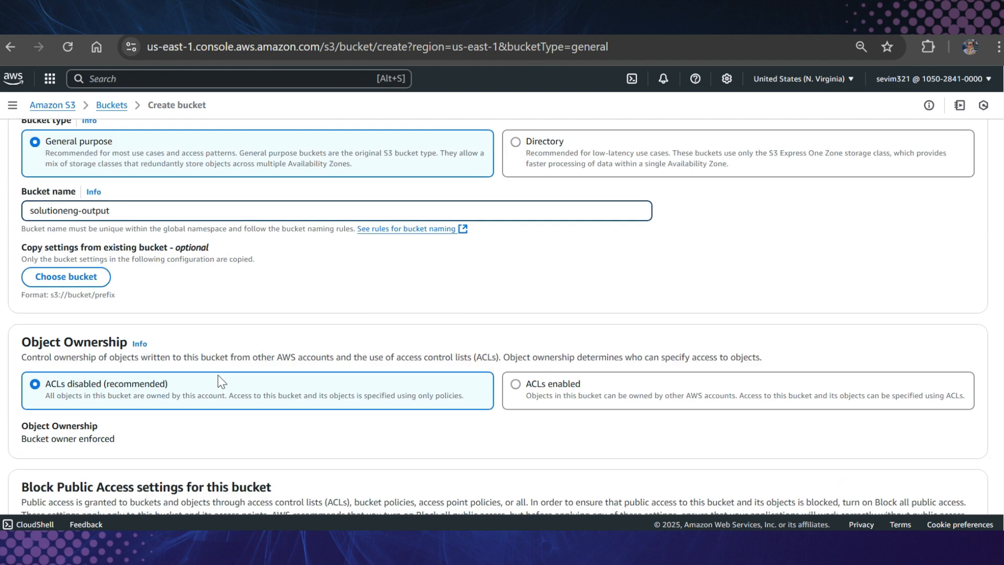
{"action": "scroll", "coordinate": [219, 381], "scroll_direction": "down", "scroll_amount": 8}
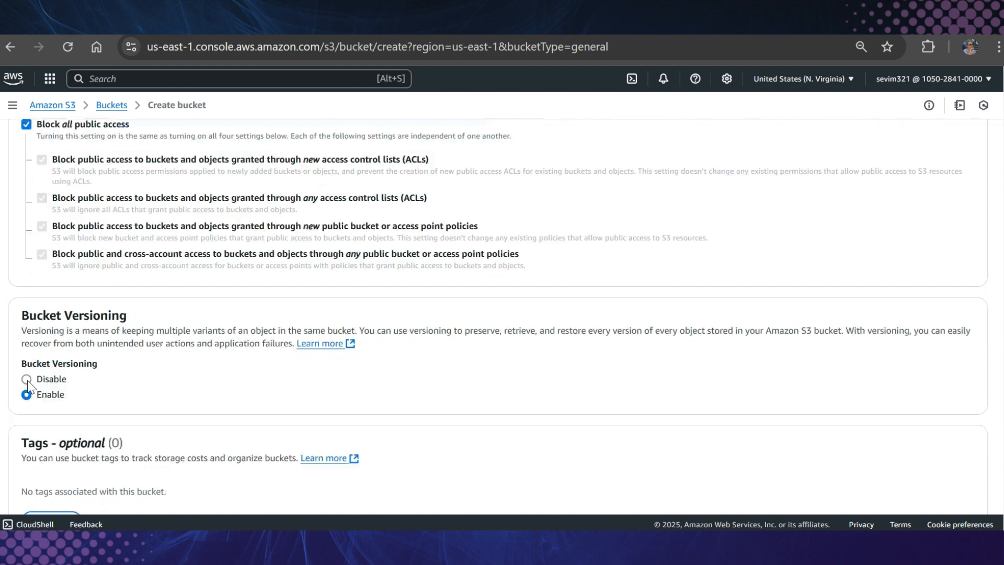
{"action": "scroll", "coordinate": [187, 382], "scroll_direction": "down", "scroll_amount": 3}
{"action": "scroll", "coordinate": [173, 346], "scroll_direction": "down", "scroll_amount": 5}
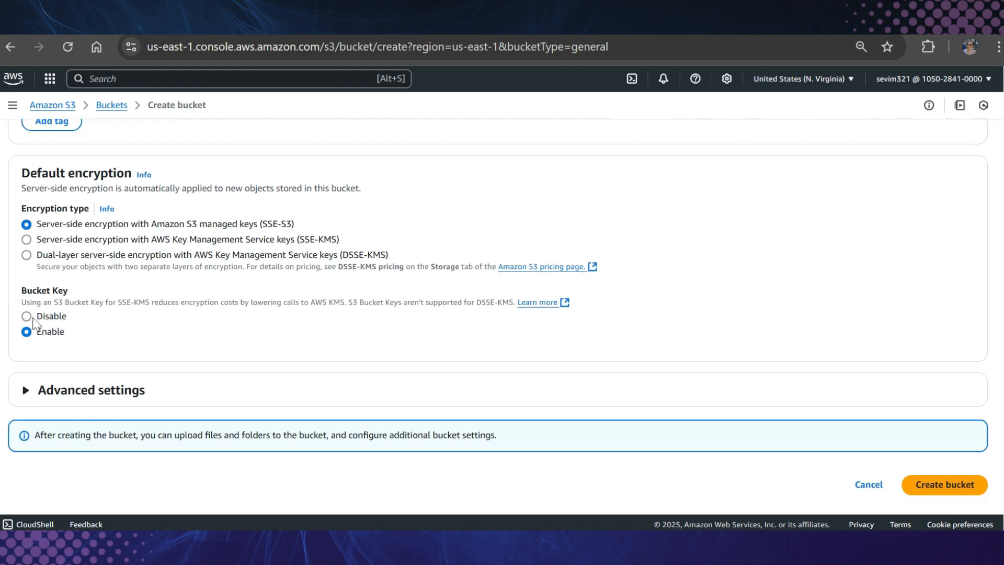
{"action": "left_click", "coordinate": [27, 317]}
{"action": "scroll", "coordinate": [826, 396], "scroll_direction": "down", "scroll_amount": 1}
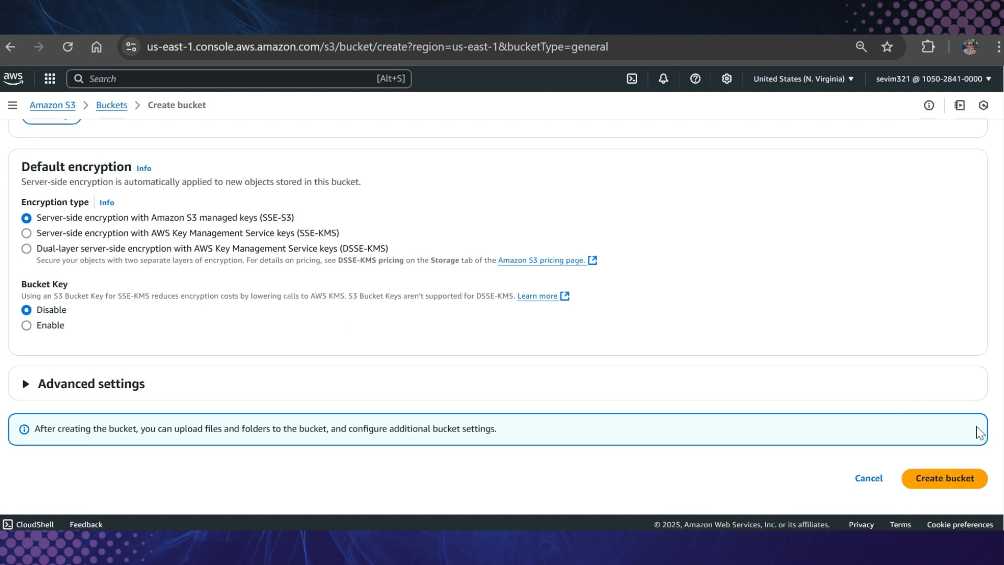
{"action": "left_click", "coordinate": [952, 477]}
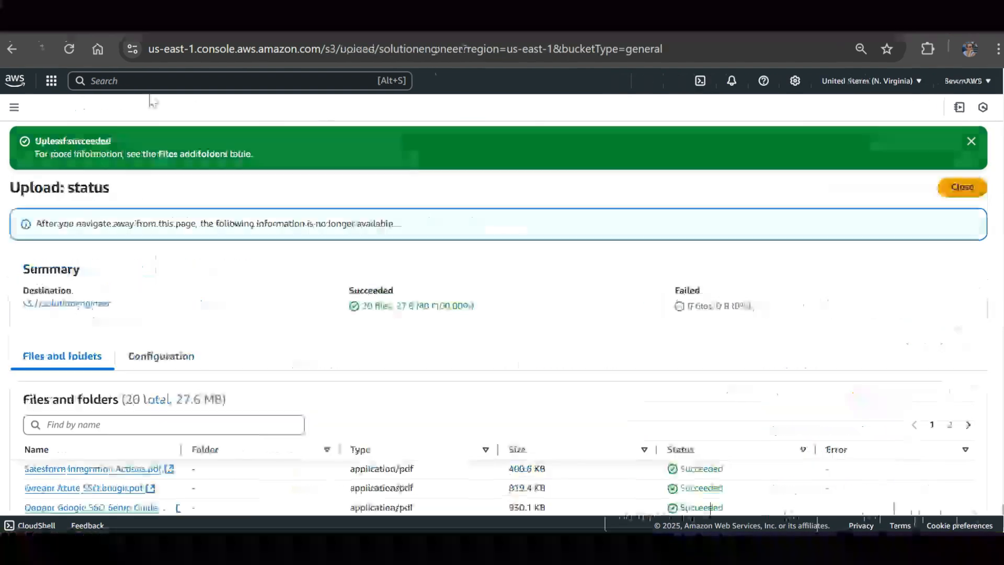
Search the console for bedrock and open the Amazon Bedrock service.
{"action": "left_click", "coordinate": [144, 89]}
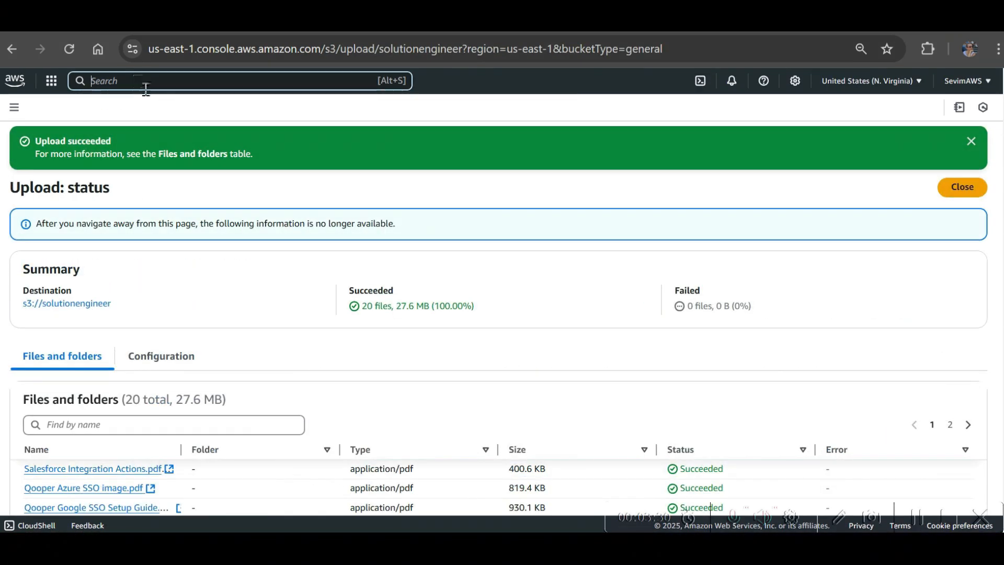
{"action": "type", "text": "bedrock"}
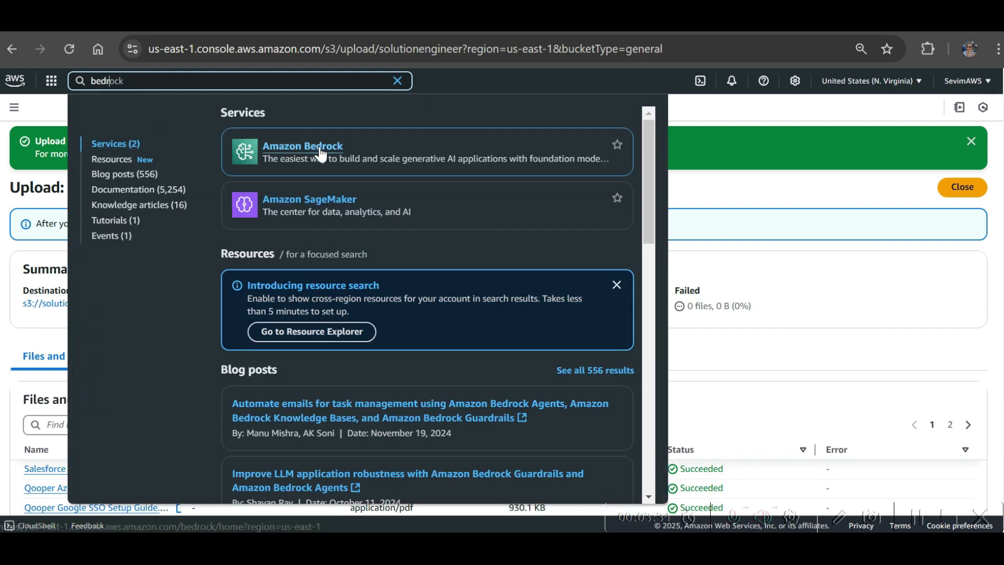
{"action": "left_click", "coordinate": [313, 152]}
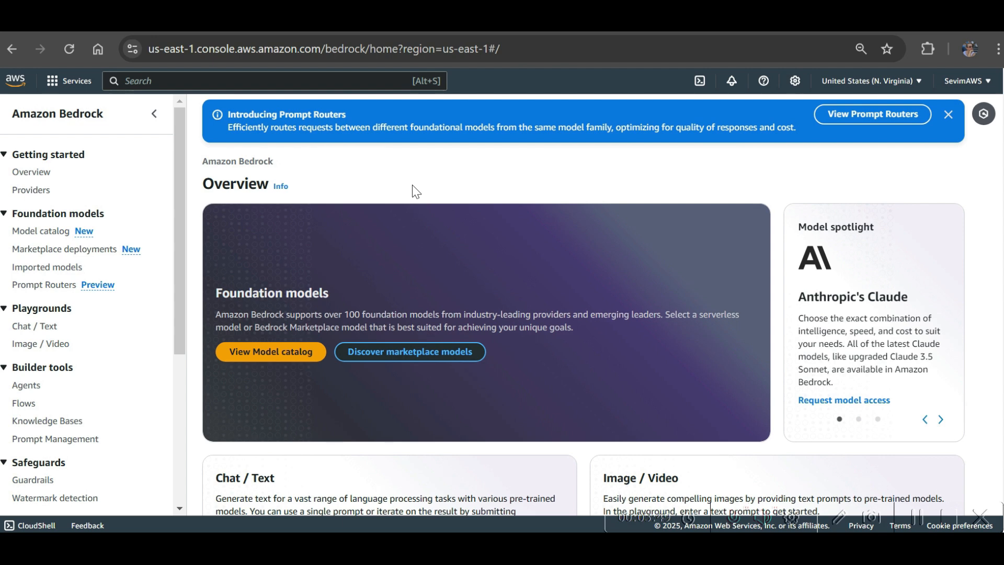
Open Bedrock's Knowledge Bases page and start creating a Knowledge Base with vector store.
{"action": "left_click", "coordinate": [72, 421]}
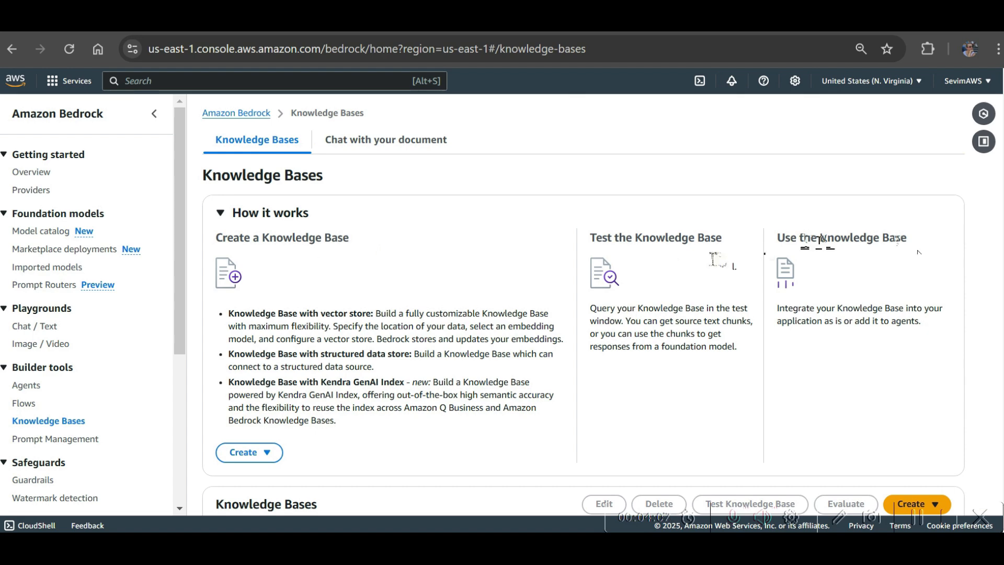
{"action": "scroll", "coordinate": [712, 260], "scroll_direction": "down", "scroll_amount": 3}
{"action": "left_click", "coordinate": [919, 345]}
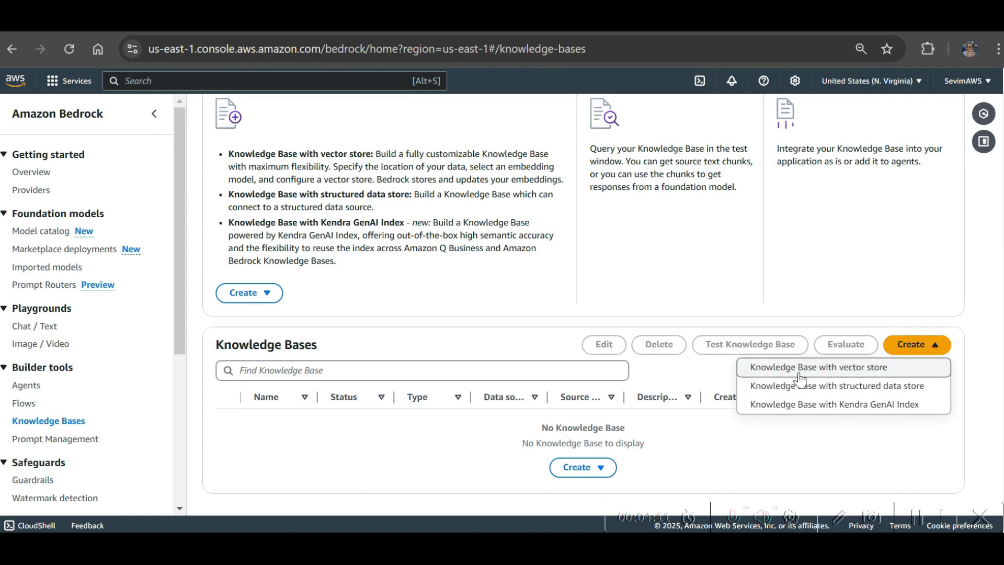
{"action": "left_click", "coordinate": [894, 374]}
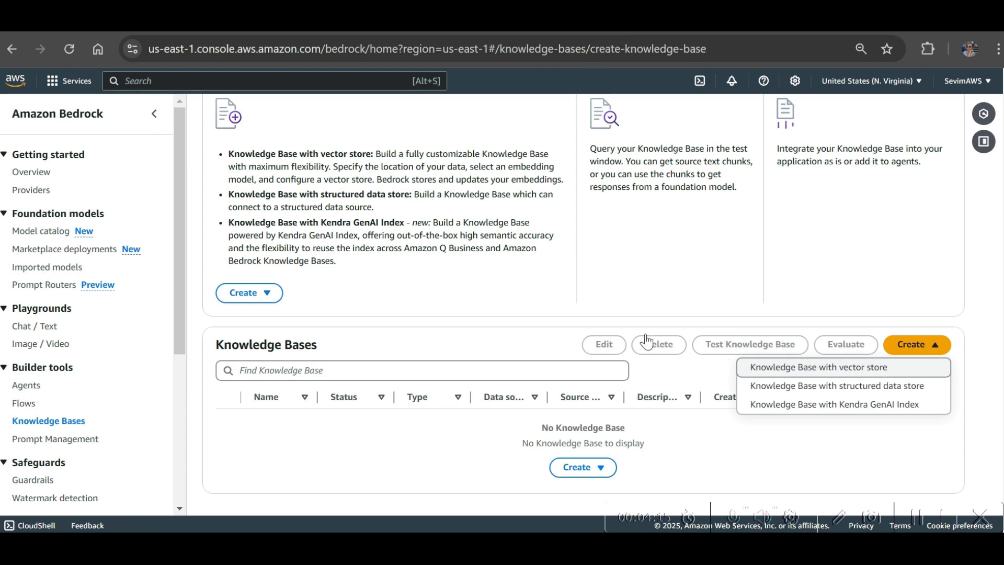
Name the knowledge base knowledge-base-solution-engineer.
{"action": "scroll", "coordinate": [479, 164], "scroll_direction": "down", "scroll_amount": 2}
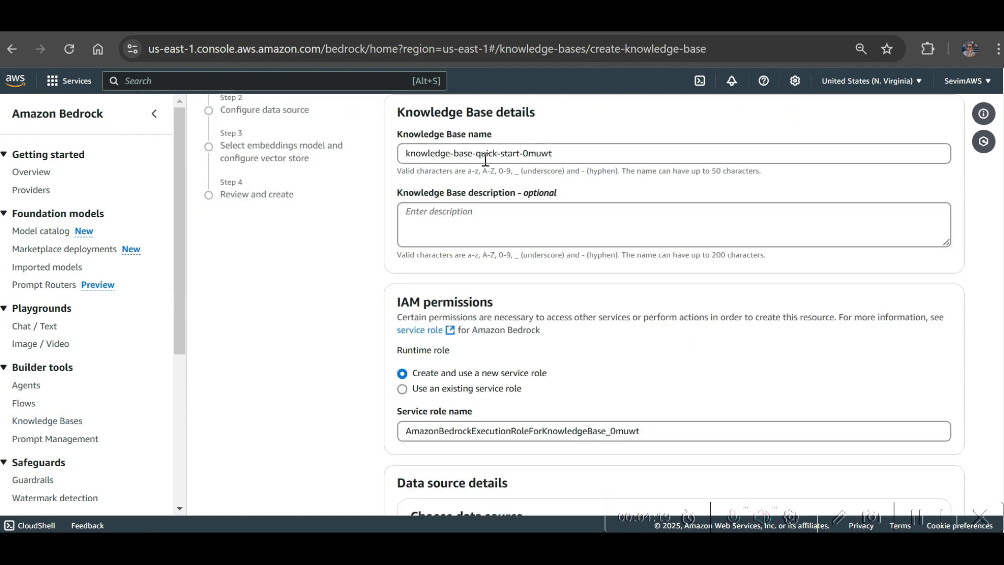
{"action": "left_click_drag", "start_coordinate": [479, 156], "coordinate": [580, 155]}
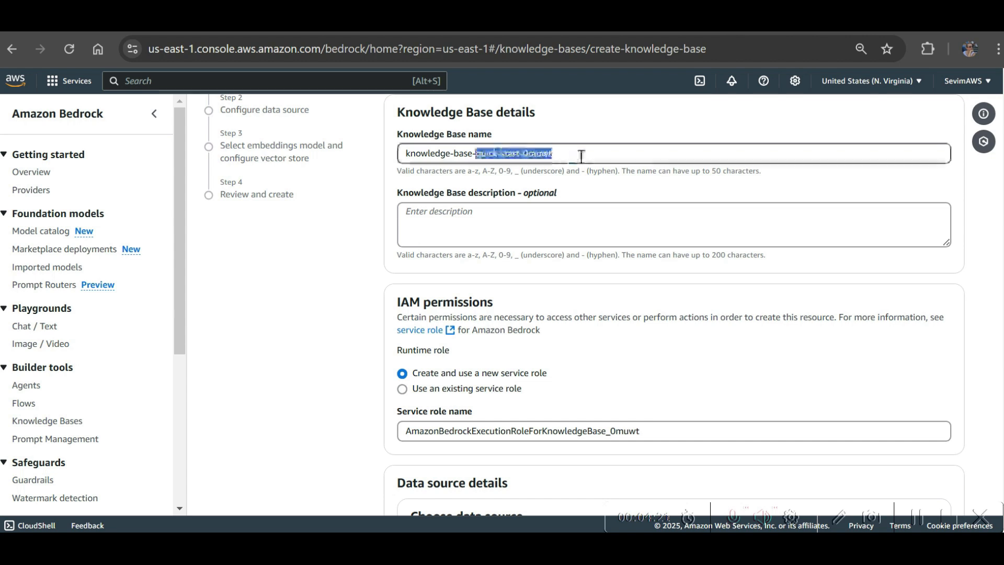
{"action": "type", "text": "solution"}
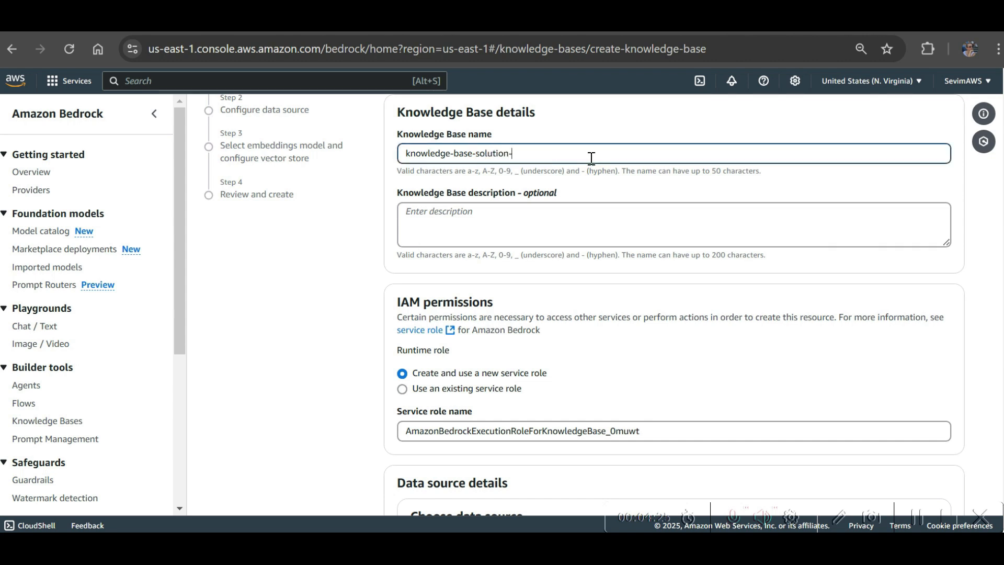
{"action": "type", "text": "-engineer"}
Keep the new service role and Amazon S3 as the data source, and continue to the data source configuration.
{"action": "scroll", "coordinate": [502, 227], "scroll_direction": "down", "scroll_amount": 3}
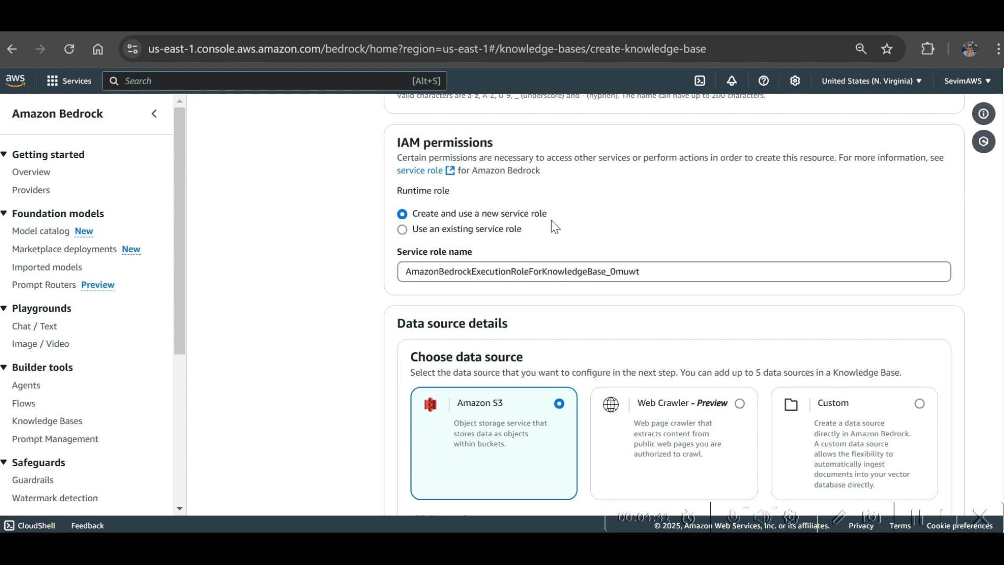
{"action": "scroll", "coordinate": [554, 226], "scroll_direction": "down", "scroll_amount": 3}
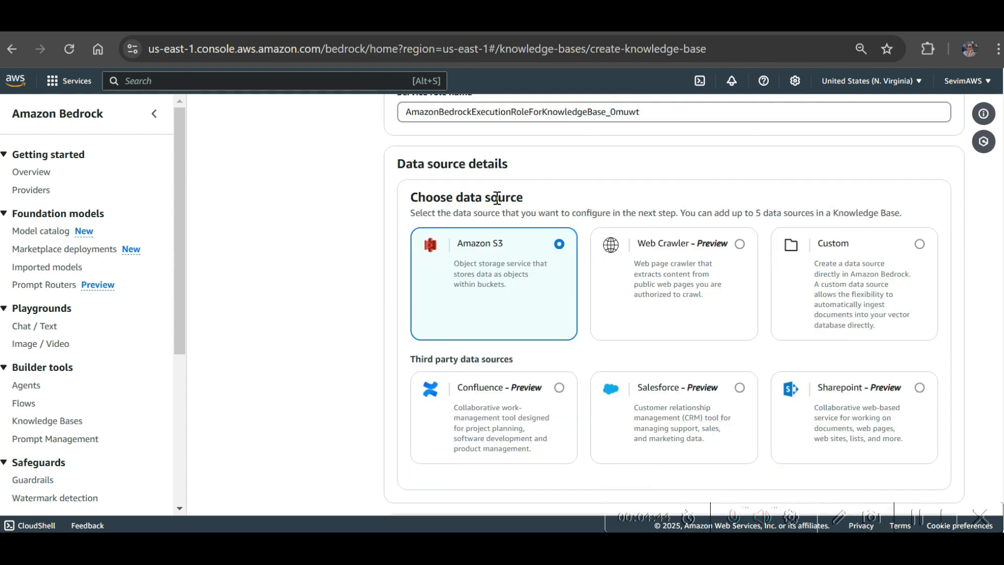
{"action": "scroll", "coordinate": [450, 178], "scroll_direction": "up", "scroll_amount": 2}
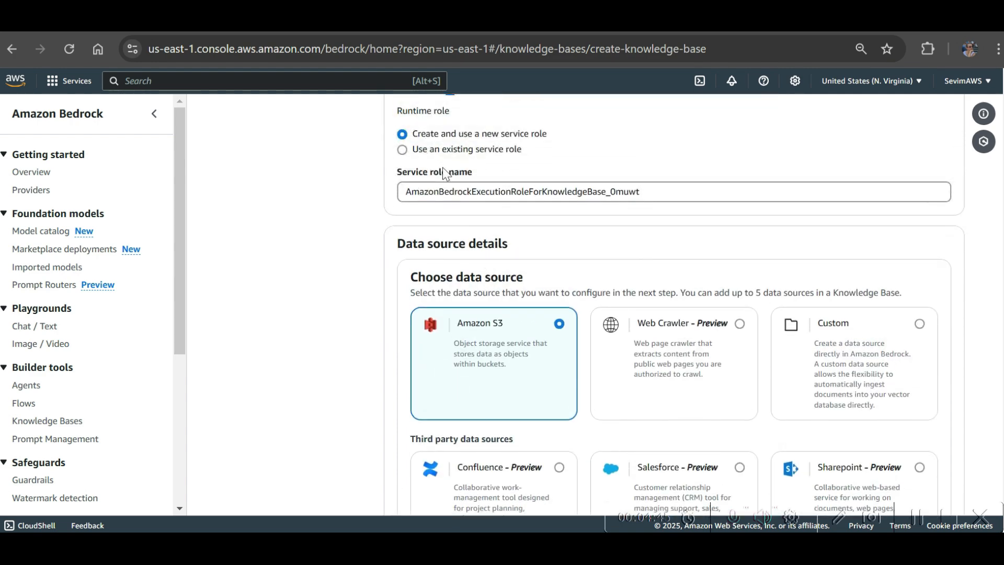
{"action": "scroll", "coordinate": [501, 324], "scroll_direction": "down", "scroll_amount": 3}
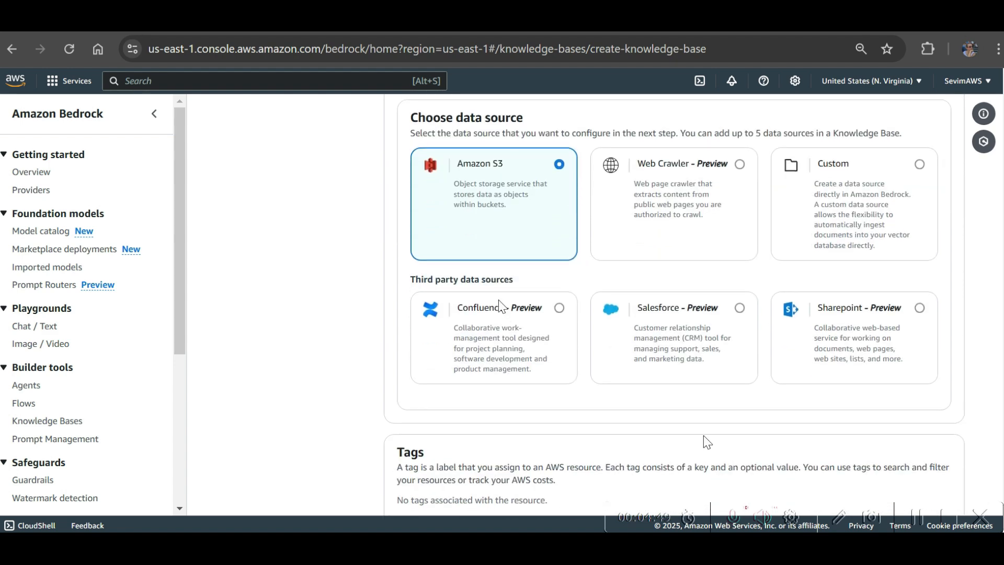
{"action": "scroll", "coordinate": [782, 498], "scroll_direction": "up", "scroll_amount": 4}
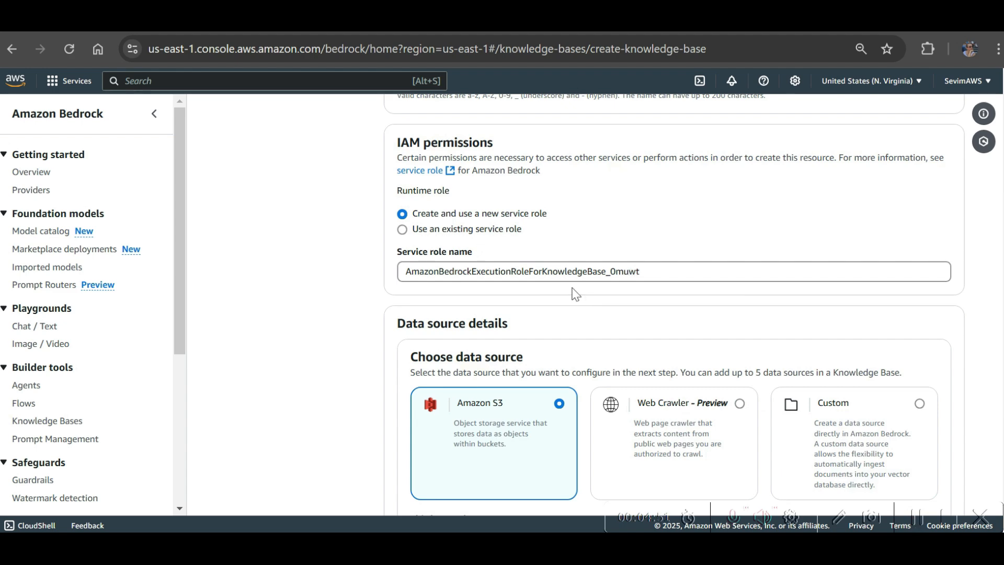
{"action": "scroll", "coordinate": [511, 407], "scroll_direction": "down", "scroll_amount": 3}
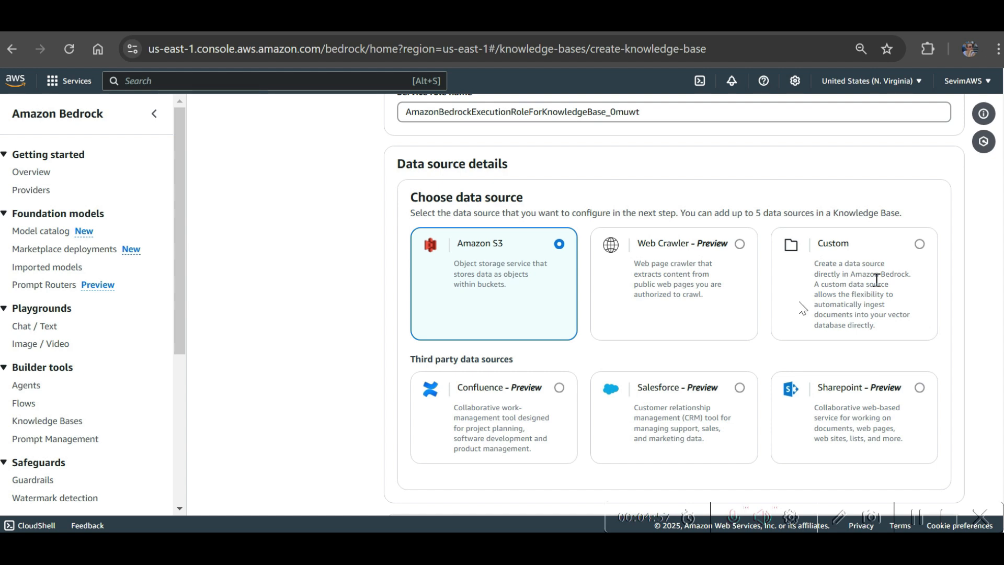
{"action": "left_click", "coordinate": [724, 253]}
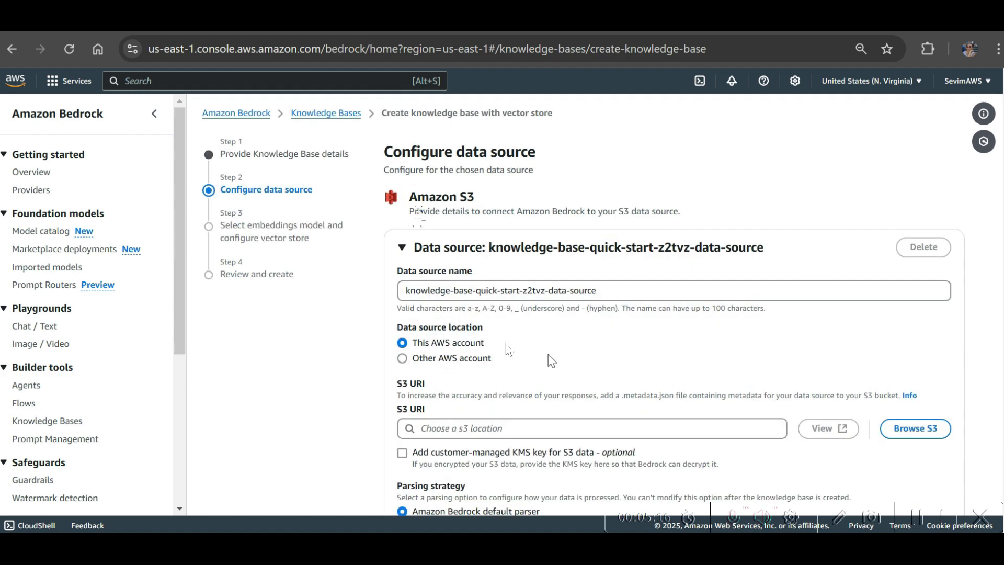
Choose the solutionengineer bucket as the data source's S3 URI.
{"action": "scroll", "coordinate": [548, 354], "scroll_direction": "down", "scroll_amount": 2}
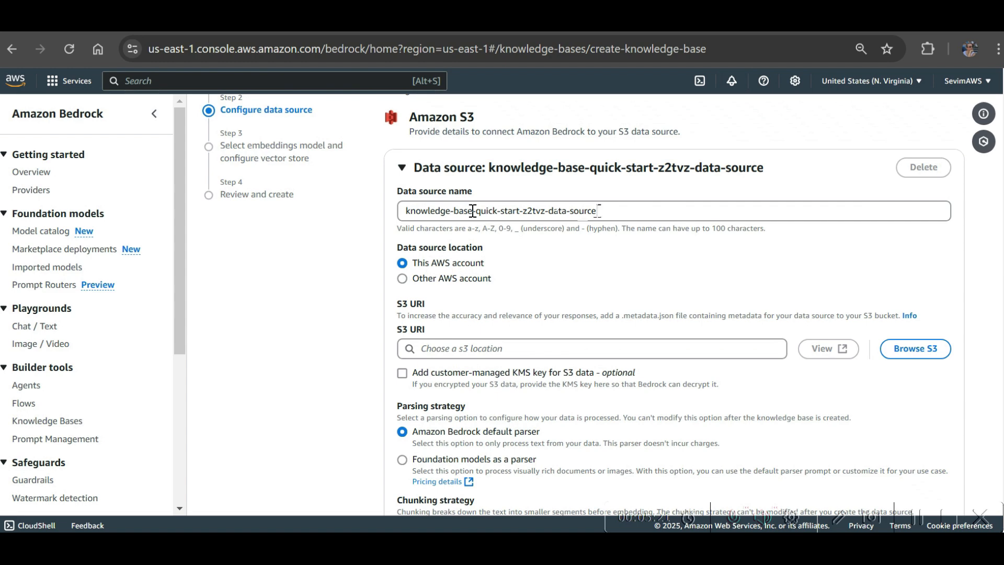
{"action": "left_click", "coordinate": [915, 348]}
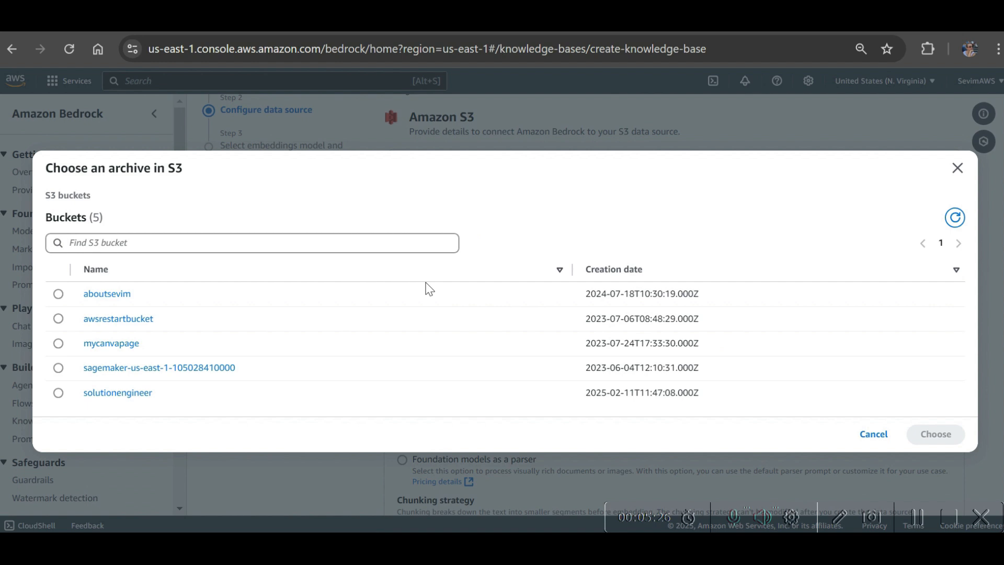
{"action": "left_click", "coordinate": [61, 394]}
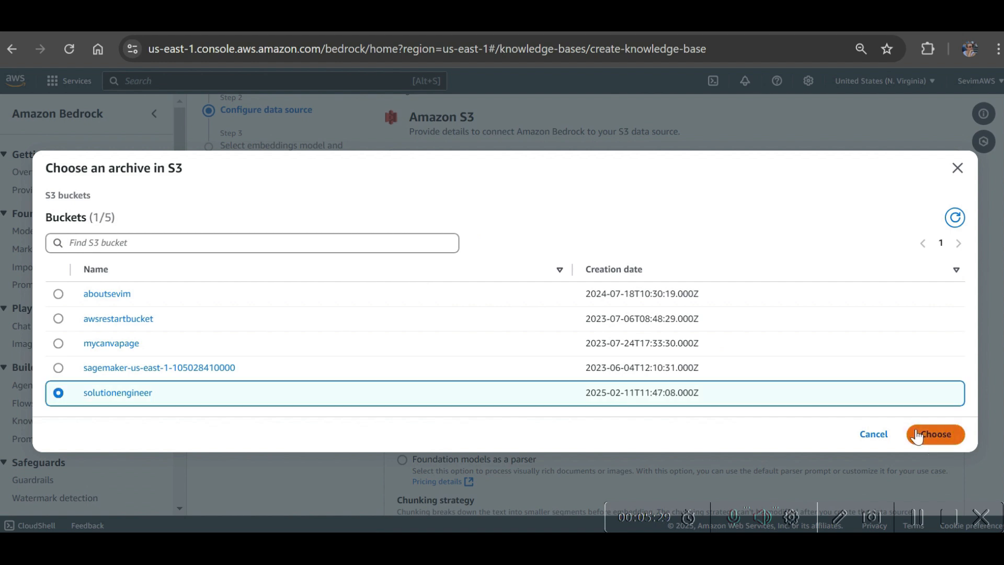
{"action": "left_click", "coordinate": [935, 434]}
Set the parsing strategy to Foundation models as a parser, using Claude 3.5 Sonnet v1.
{"action": "scroll", "coordinate": [770, 342], "scroll_direction": "down", "scroll_amount": 1}
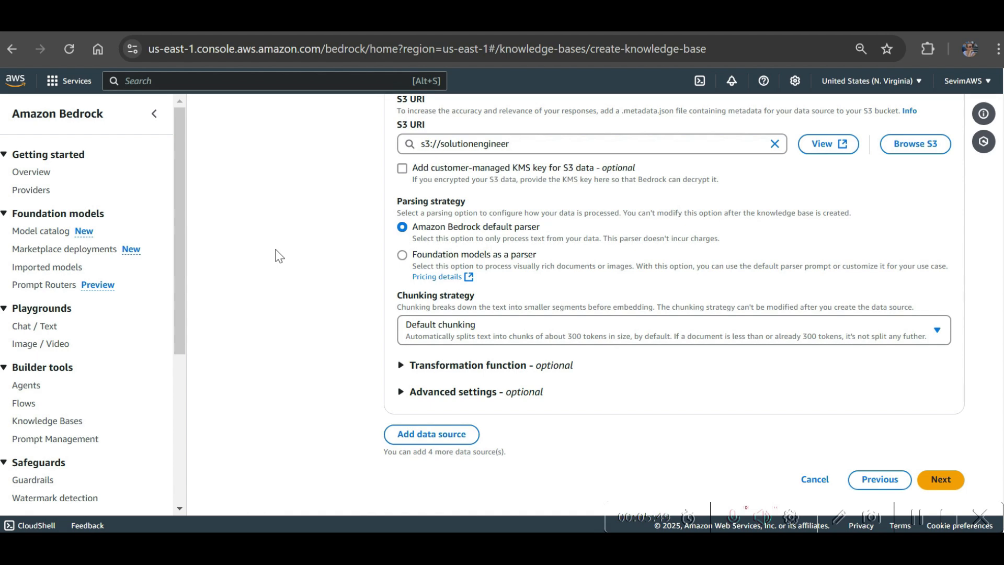
{"action": "left_click", "coordinate": [402, 256]}
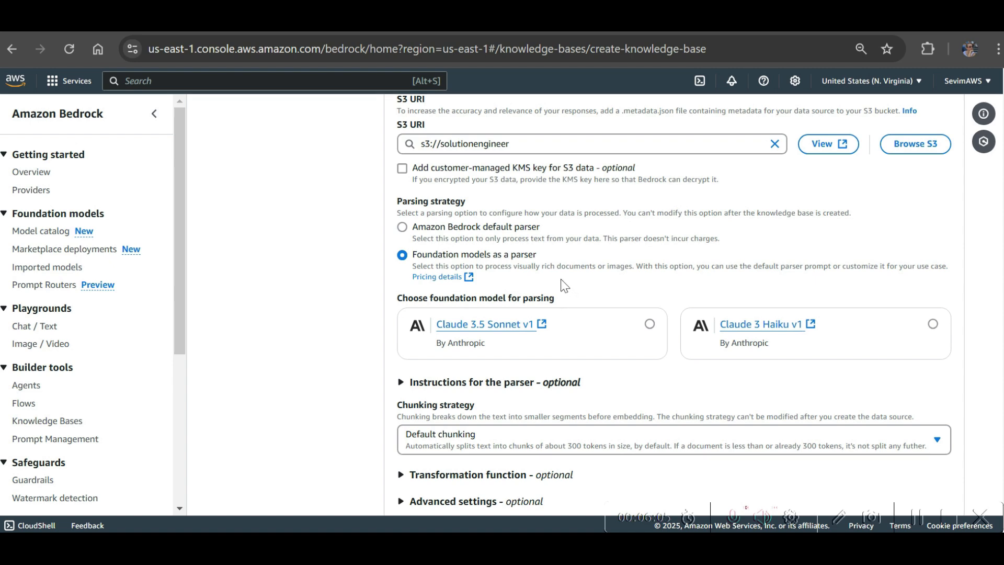
{"action": "left_click", "coordinate": [650, 325]}
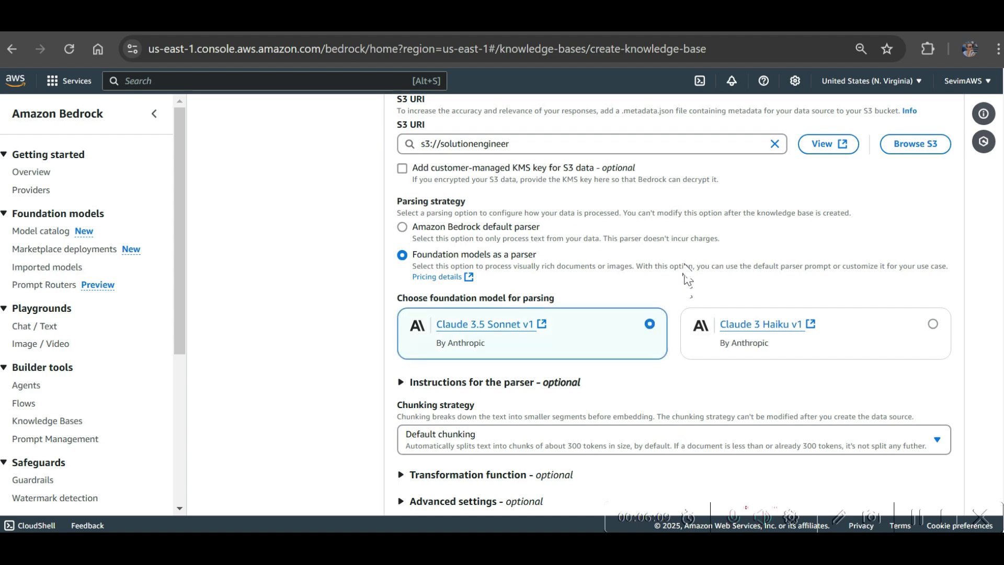
{"action": "scroll", "coordinate": [686, 280], "scroll_direction": "down", "scroll_amount": 2}
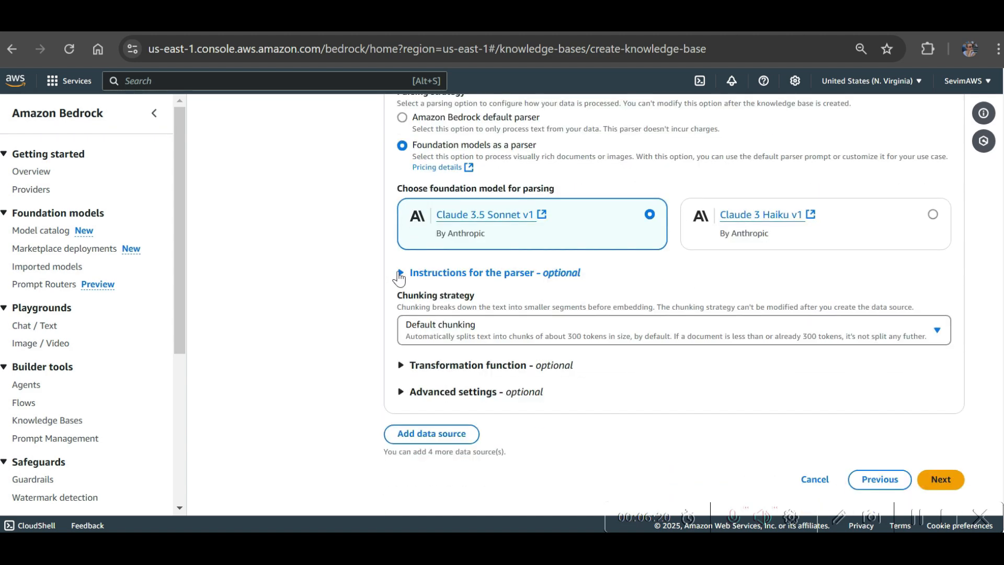
Review the optional parser instructions and the available chunking strategies, keeping Default chunking.
{"action": "left_click", "coordinate": [399, 273]}
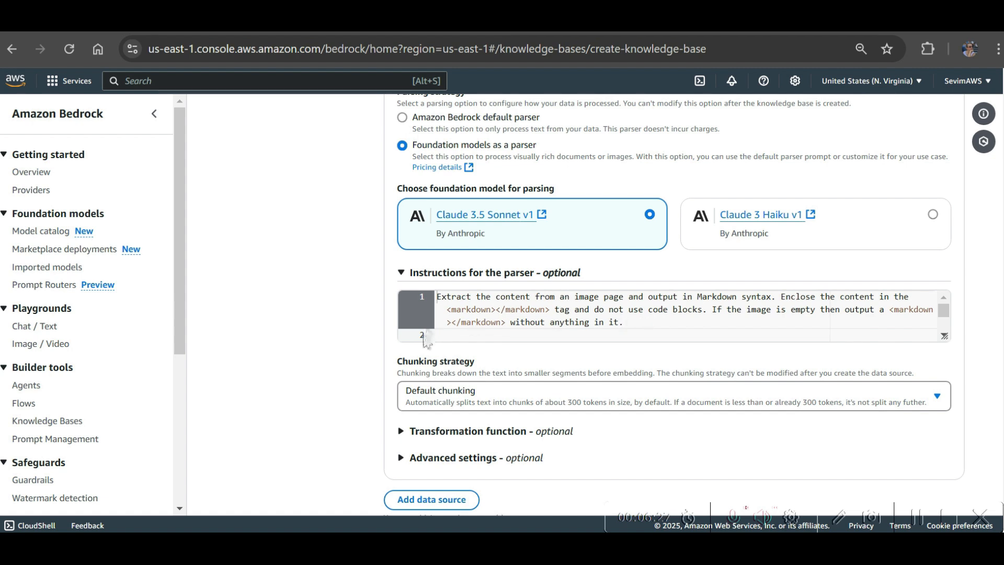
{"action": "scroll", "coordinate": [491, 366], "scroll_direction": "down", "scroll_amount": 2}
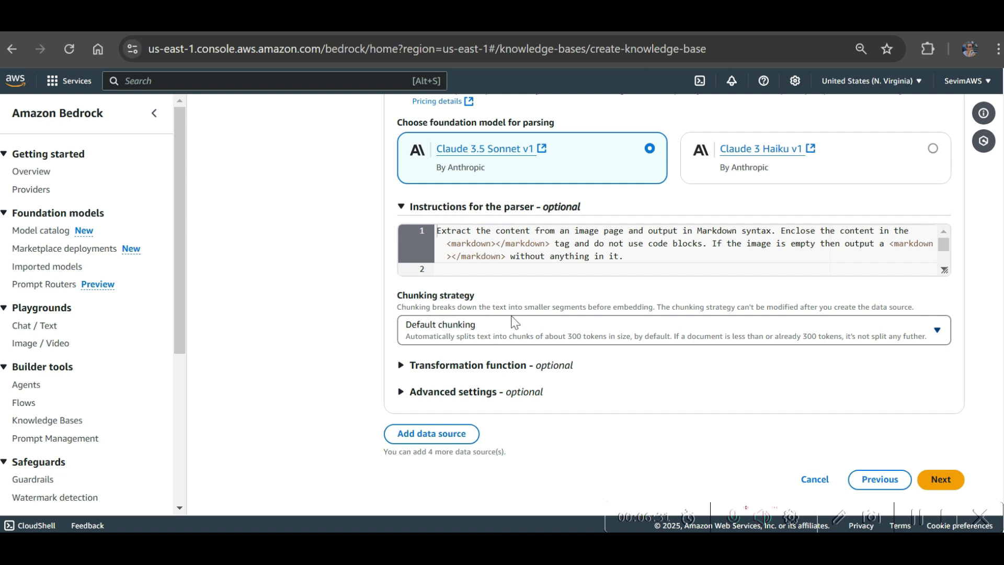
{"action": "left_click", "coordinate": [935, 335]}
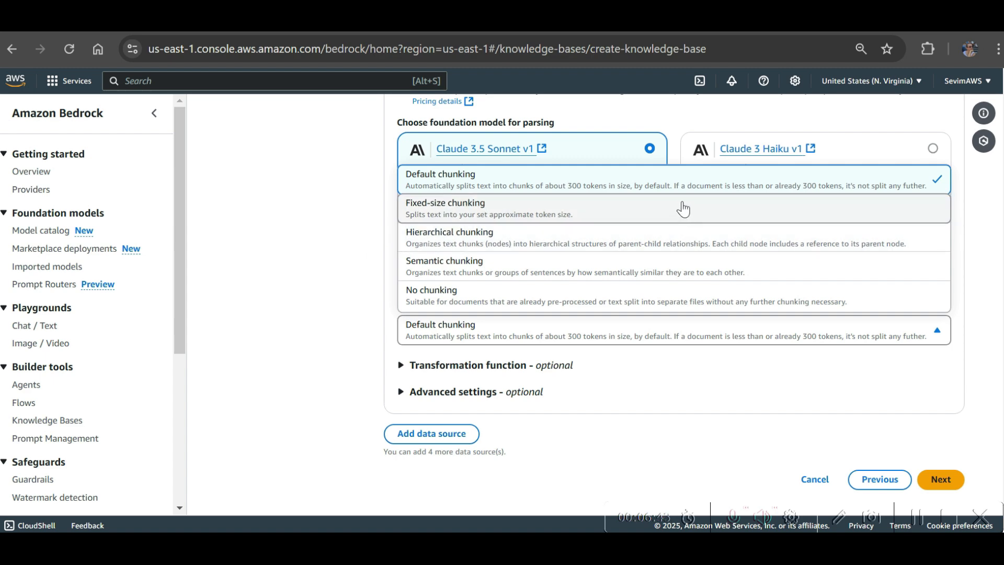
{"action": "left_click", "coordinate": [430, 322]}
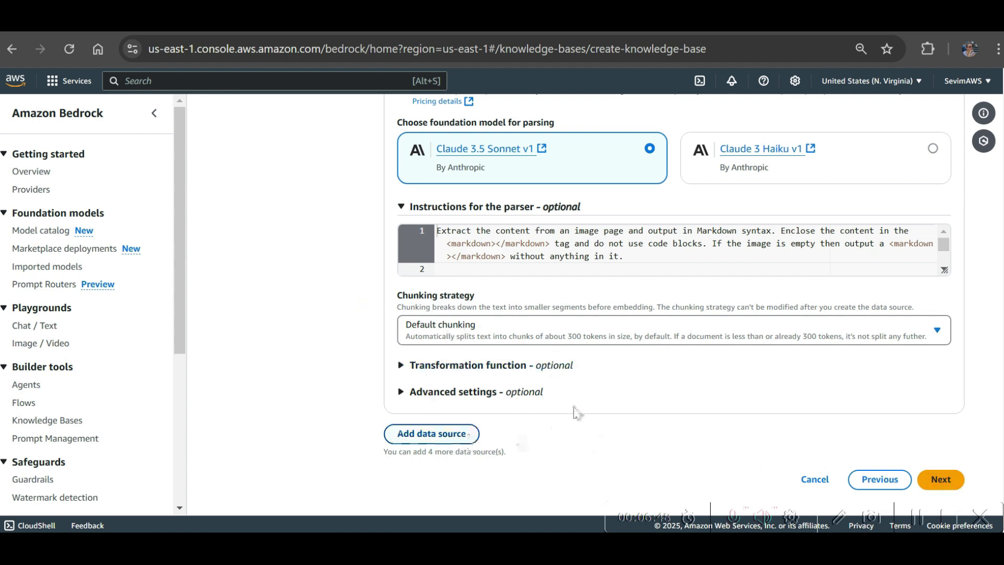
{"action": "scroll", "coordinate": [577, 404], "scroll_direction": "up", "scroll_amount": 5}
{"action": "scroll", "coordinate": [577, 405], "scroll_direction": "down", "scroll_amount": 2}
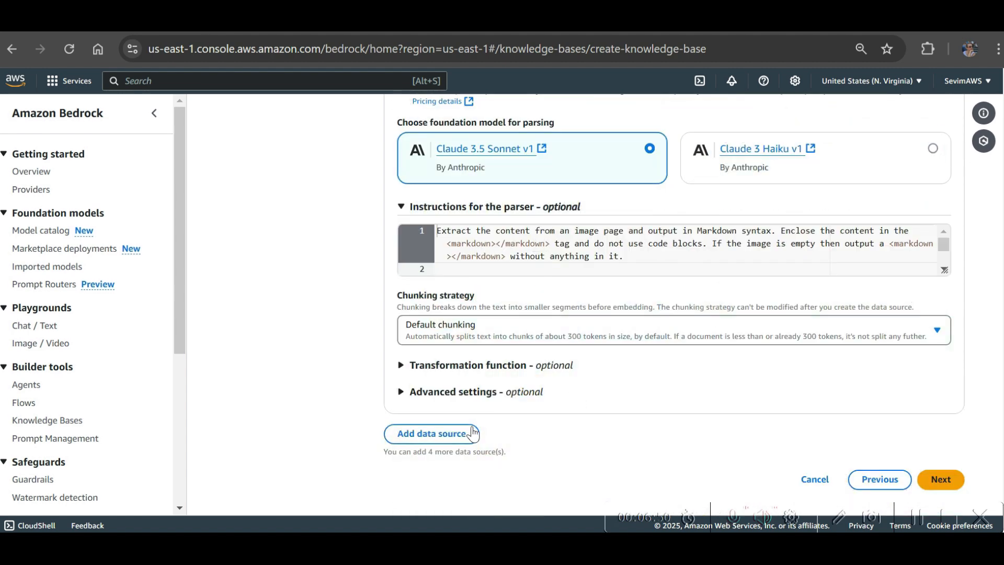
{"action": "left_click", "coordinate": [425, 438]}
{"action": "scroll", "coordinate": [607, 289], "scroll_direction": "down", "scroll_amount": 1}
{"action": "scroll", "coordinate": [606, 288], "scroll_direction": "down", "scroll_amount": 3}
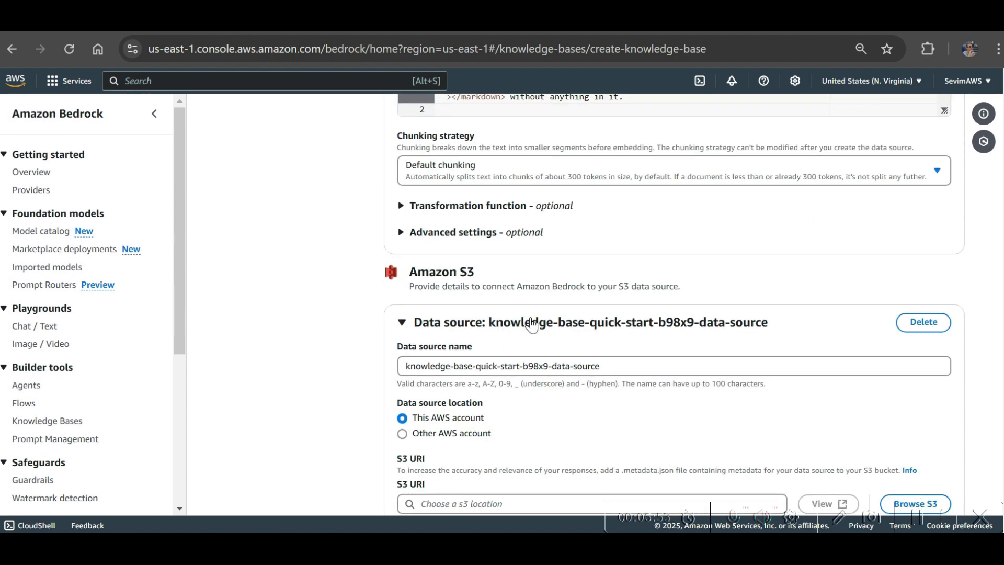
{"action": "scroll", "coordinate": [461, 278], "scroll_direction": "down", "scroll_amount": 1}
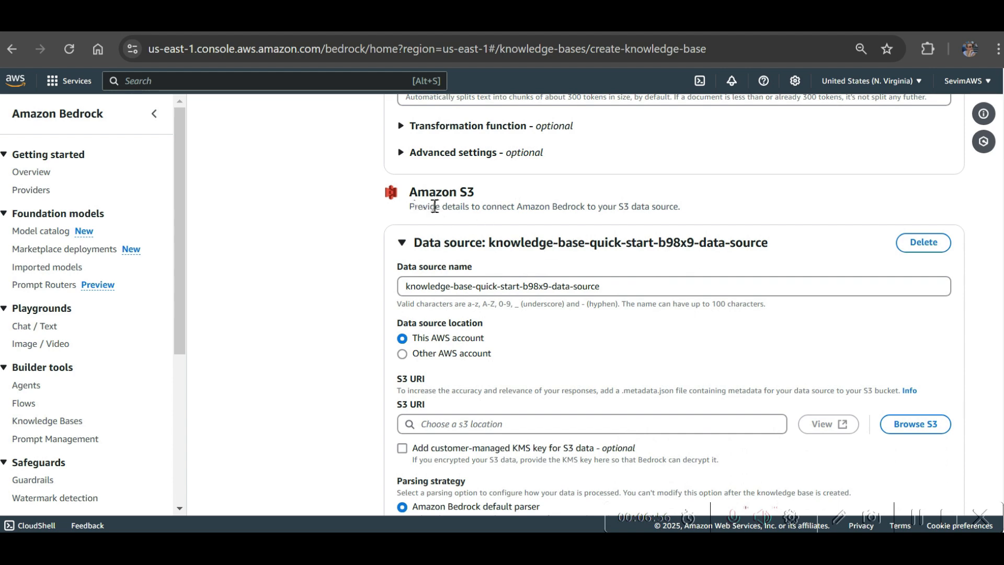
{"action": "scroll", "coordinate": [901, 497], "scroll_direction": "up", "scroll_amount": 2}
{"action": "scroll", "coordinate": [929, 279], "scroll_direction": "down", "scroll_amount": 2}
{"action": "scroll", "coordinate": [489, 348], "scroll_direction": "down", "scroll_amount": 3}
{"action": "scroll", "coordinate": [516, 345], "scroll_direction": "down", "scroll_amount": 2}
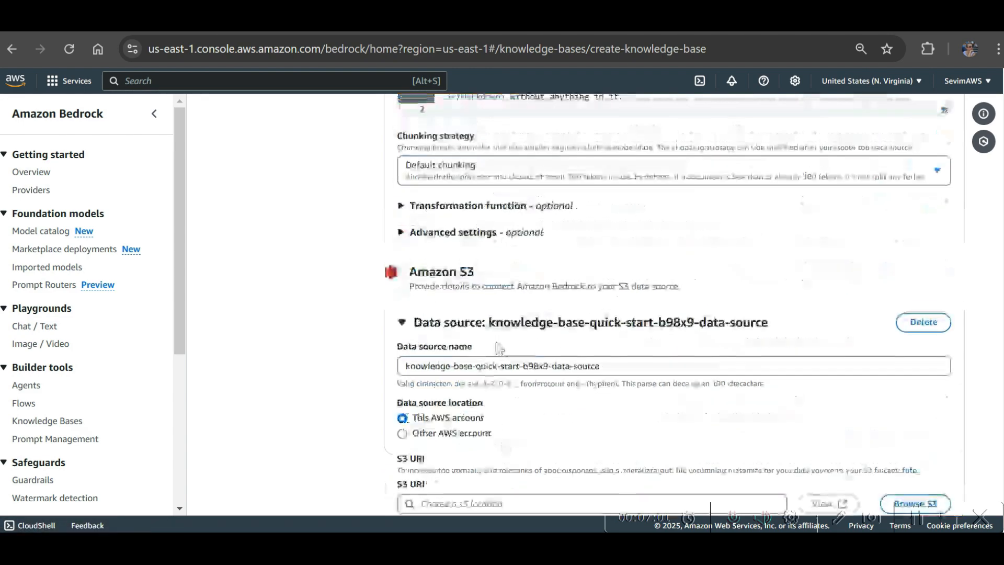
{"action": "scroll", "coordinate": [496, 345], "scroll_direction": "up", "scroll_amount": 5}
{"action": "scroll", "coordinate": [496, 340], "scroll_direction": "up", "scroll_amount": 8}
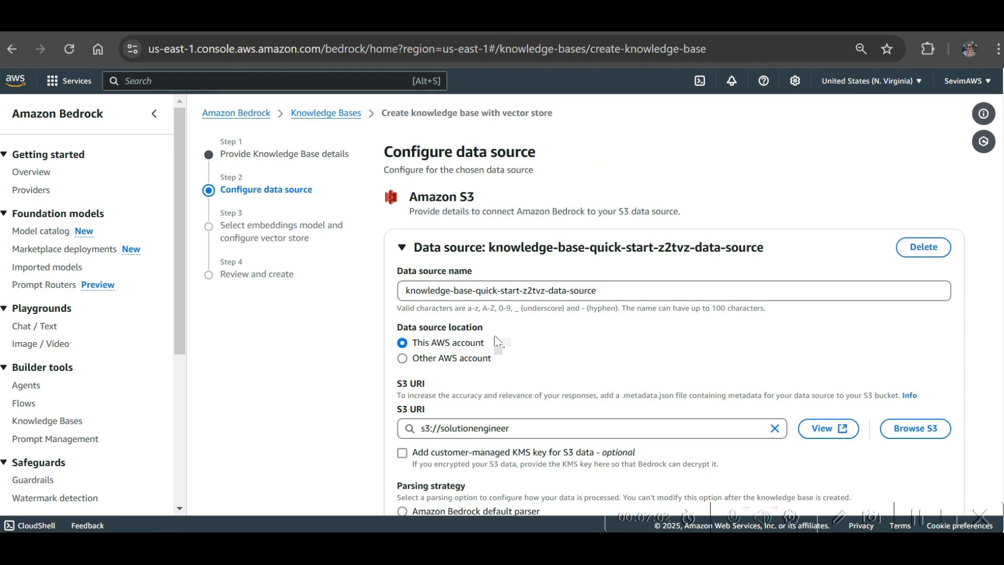
{"action": "scroll", "coordinate": [492, 331], "scroll_direction": "down", "scroll_amount": 10}
{"action": "scroll", "coordinate": [492, 331], "scroll_direction": "down", "scroll_amount": 3}
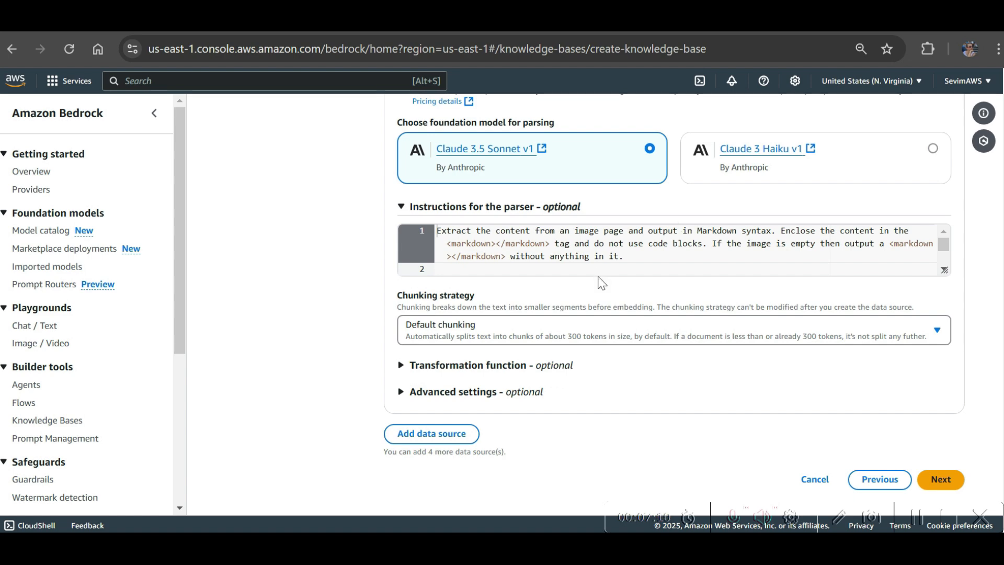
Check the data source settings and continue to the embeddings model and vector store configuration.
{"action": "scroll", "coordinate": [601, 271], "scroll_direction": "up", "scroll_amount": 6}
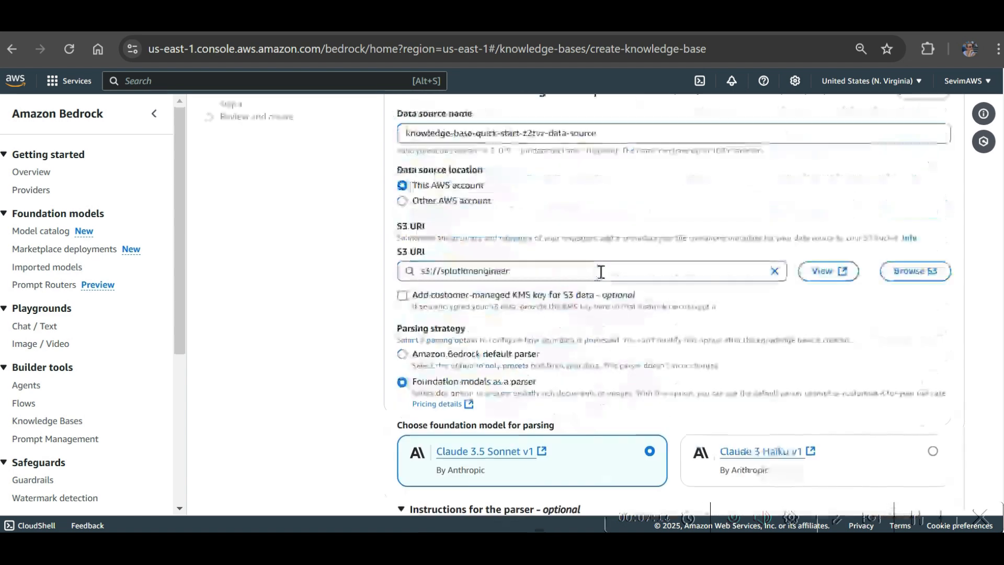
{"action": "scroll", "coordinate": [600, 271], "scroll_direction": "down", "scroll_amount": 5}
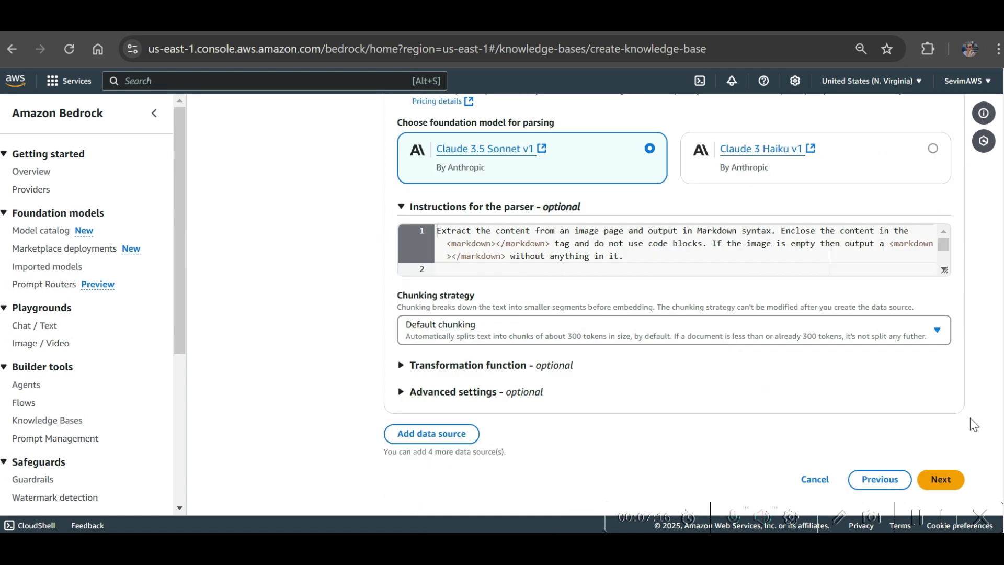
{"action": "left_click", "coordinate": [945, 483]}
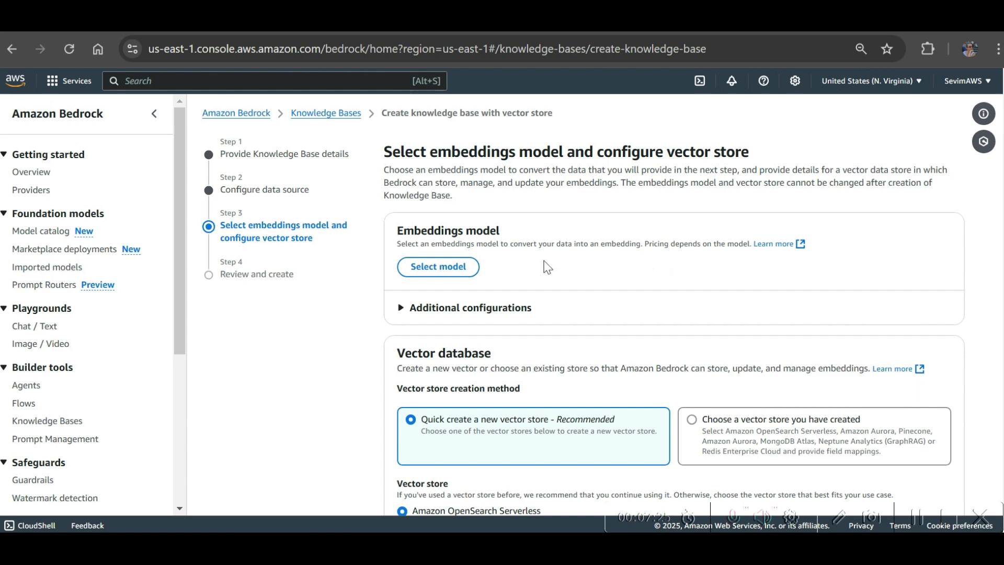
Choose Amazon's Titan Text Embeddings V2 with on-demand inference as the embeddings model.
{"action": "left_click", "coordinate": [439, 267]}
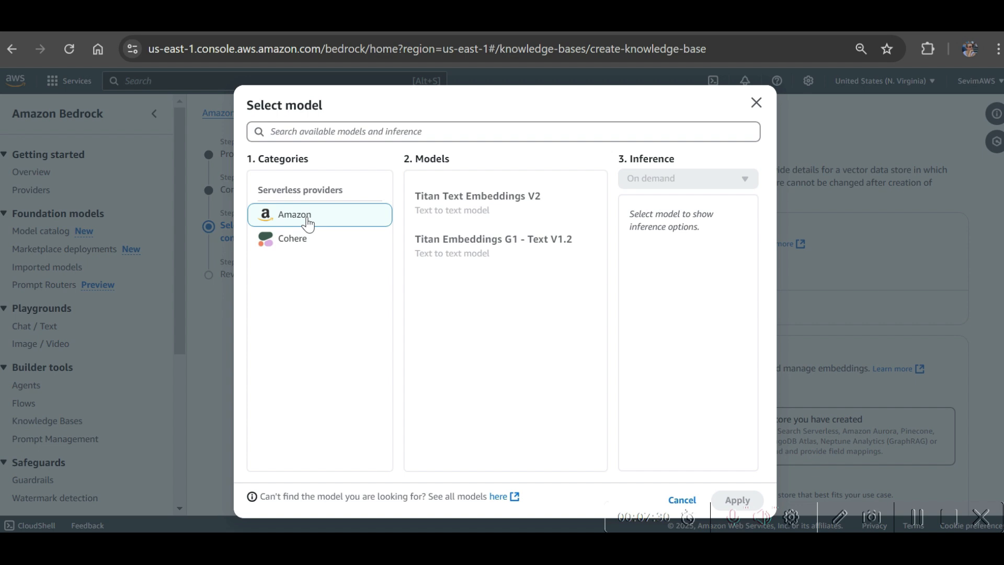
{"action": "left_click", "coordinate": [497, 209]}
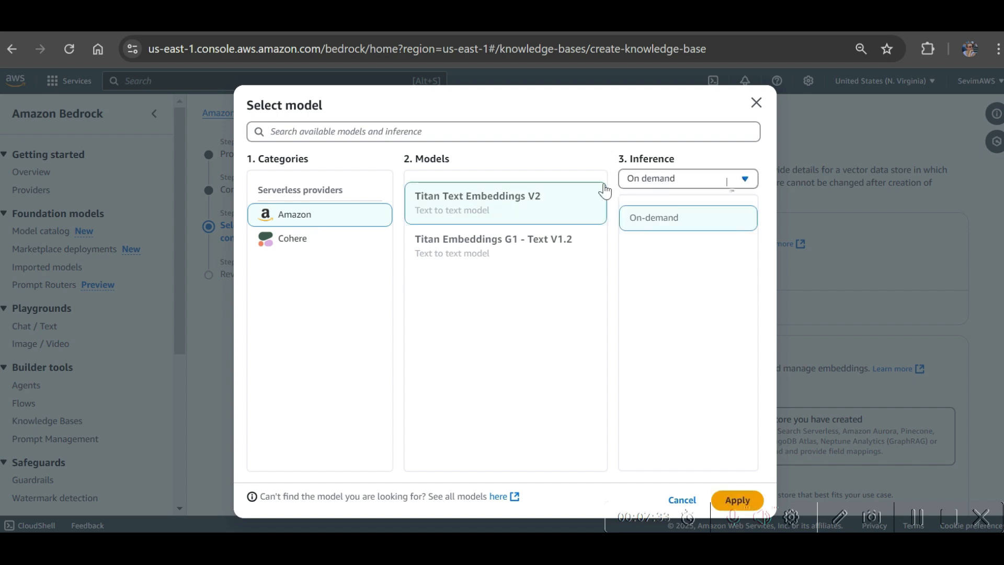
{"action": "left_click", "coordinate": [742, 178]}
{"action": "left_click", "coordinate": [742, 178]}
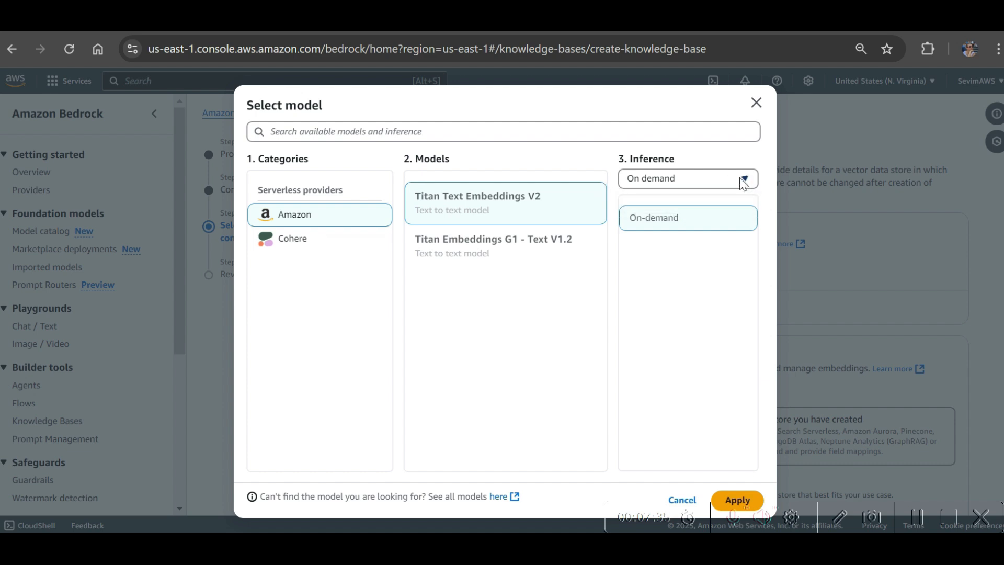
{"action": "left_click", "coordinate": [704, 181]}
{"action": "left_click", "coordinate": [708, 180]}
{"action": "left_click", "coordinate": [737, 500]}
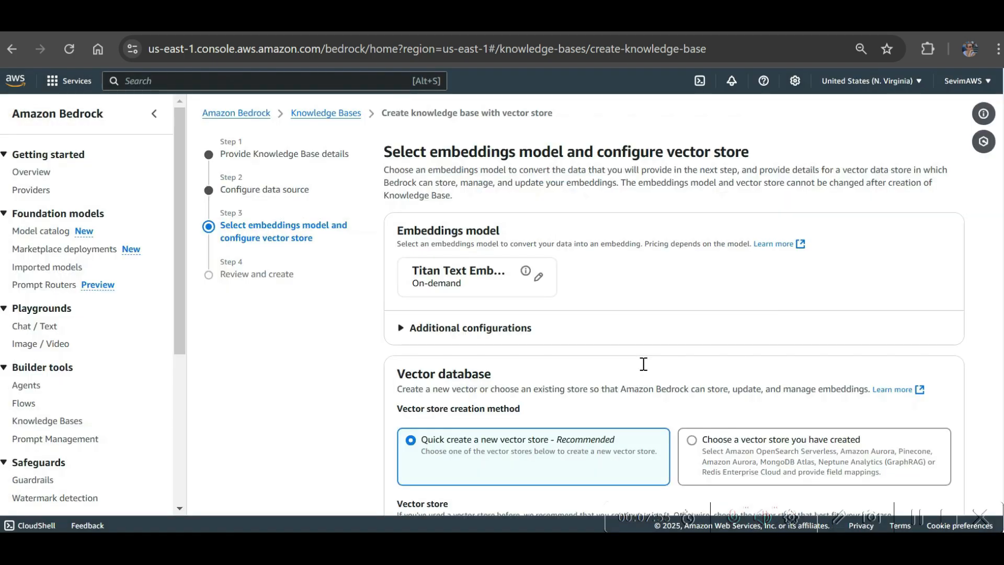
Keep the quick-created Amazon OpenSearch Serverless store, set s3://solutioneng-output as the multimodal storage destination, and continue to the review.
{"action": "scroll", "coordinate": [654, 245], "scroll_direction": "down", "scroll_amount": 3}
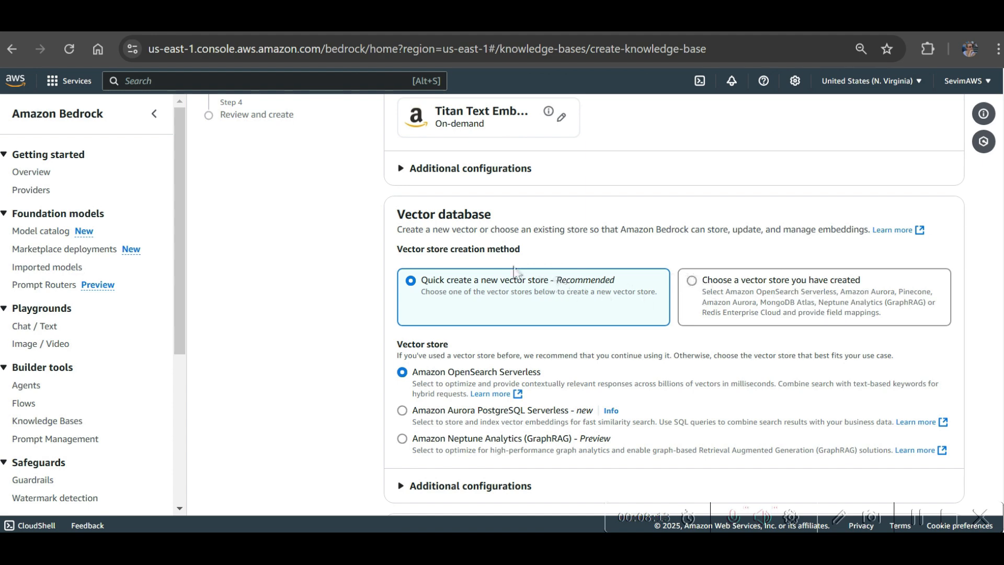
{"action": "scroll", "coordinate": [458, 277], "scroll_direction": "down", "scroll_amount": 2}
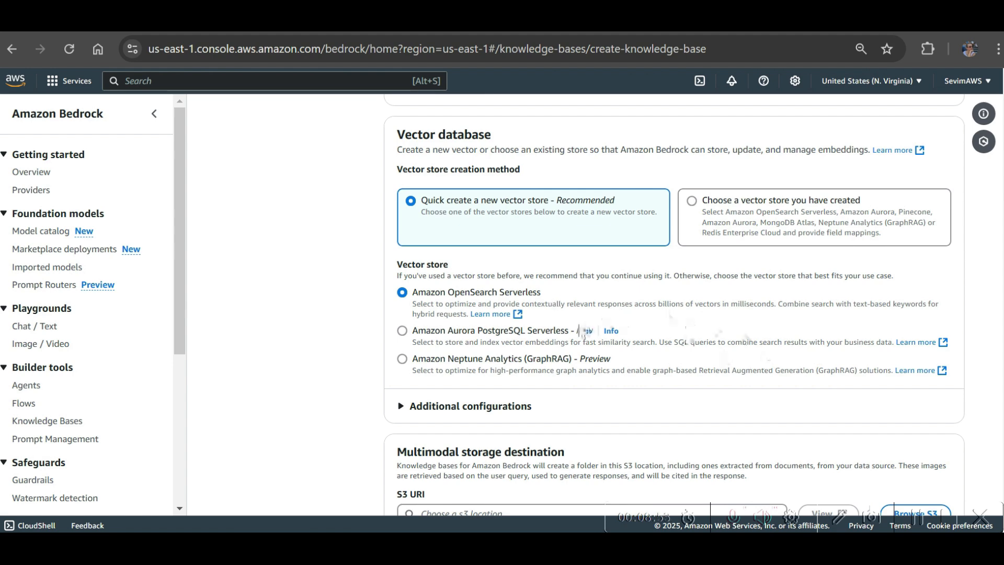
{"action": "scroll", "coordinate": [519, 271], "scroll_direction": "down", "scroll_amount": 2}
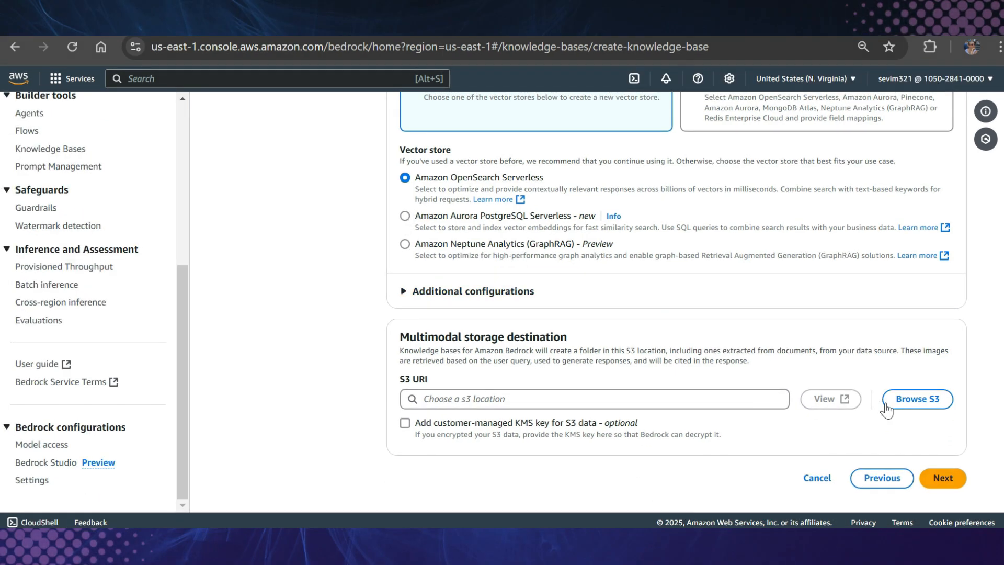
{"action": "left_click", "coordinate": [920, 399]}
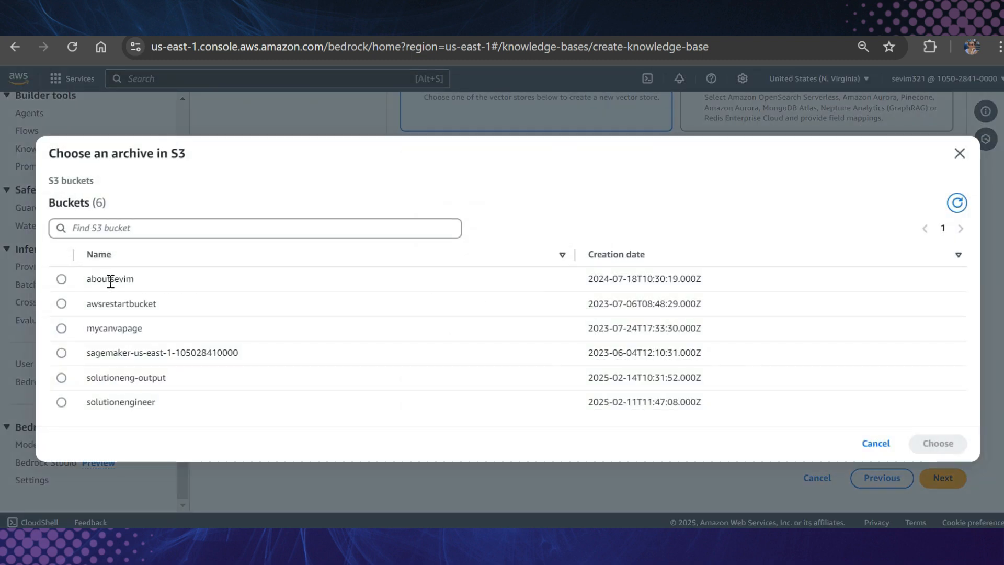
{"action": "left_click", "coordinate": [62, 378]}
{"action": "left_click", "coordinate": [955, 441]}
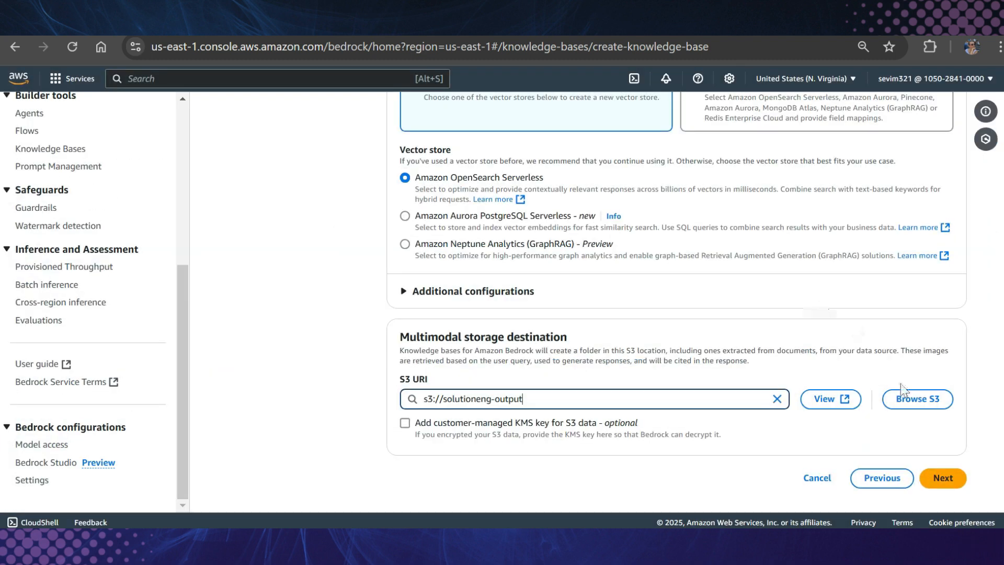
{"action": "left_click", "coordinate": [943, 478]}
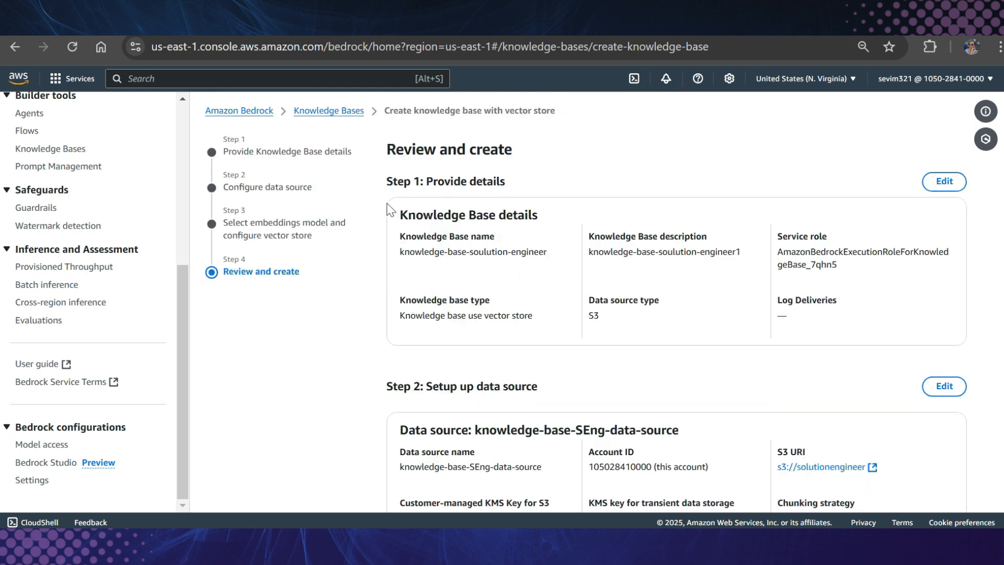
Review the knowledge base settings from all steps and create the knowledge base.
{"action": "left_click_drag", "start_coordinate": [390, 181], "coordinate": [693, 277]}
{"action": "left_click", "coordinate": [731, 320]}
{"action": "scroll", "coordinate": [731, 324], "scroll_direction": "down", "scroll_amount": 5}
{"action": "scroll", "coordinate": [731, 324], "scroll_direction": "down", "scroll_amount": 4}
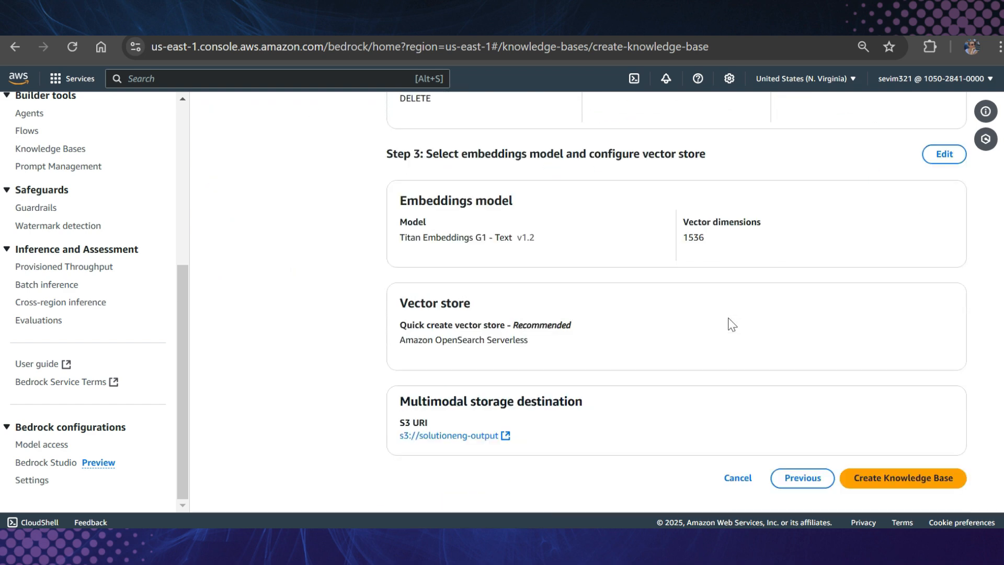
{"action": "left_click", "coordinate": [934, 480]}
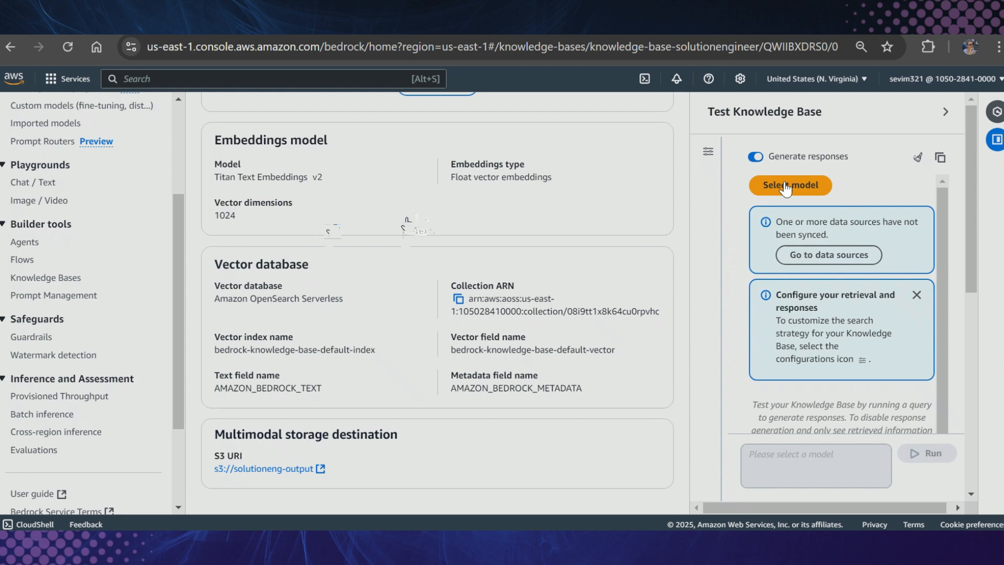
Examine which Amazon models and default routers are offered for testing the knowledge base.
{"action": "left_click", "coordinate": [786, 189]}
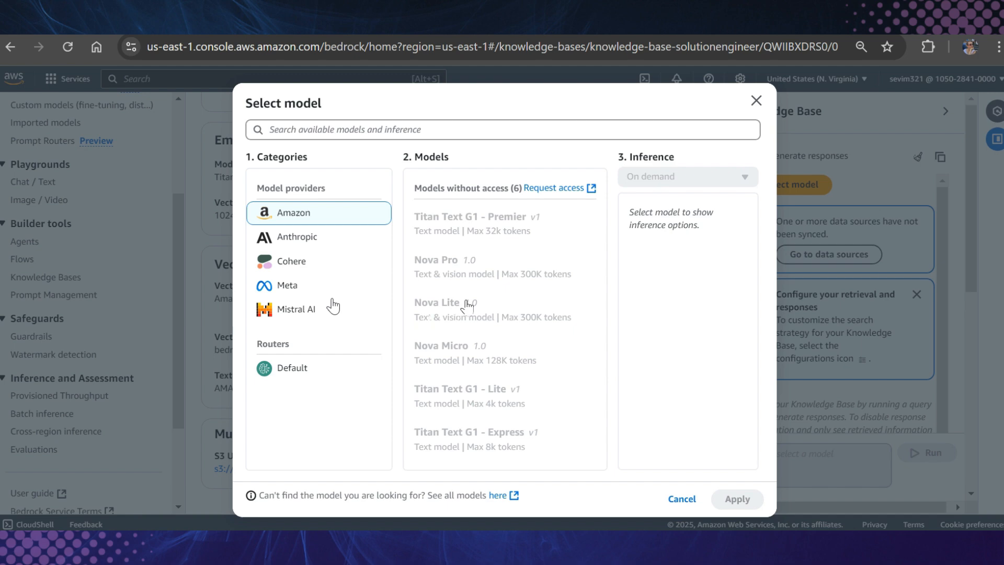
{"action": "left_click", "coordinate": [351, 368]}
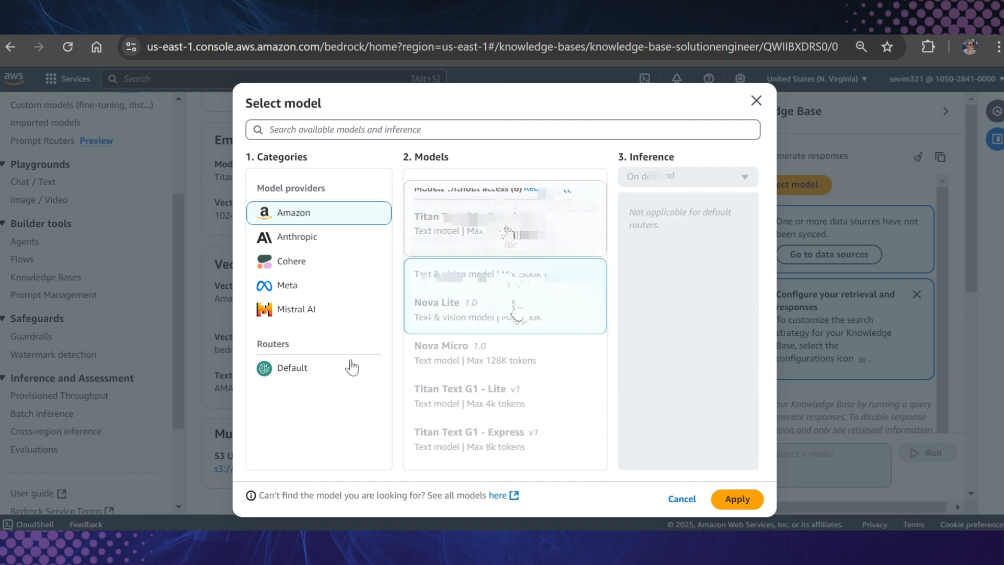
{"action": "left_click", "coordinate": [507, 234]}
{"action": "left_click", "coordinate": [301, 213]}
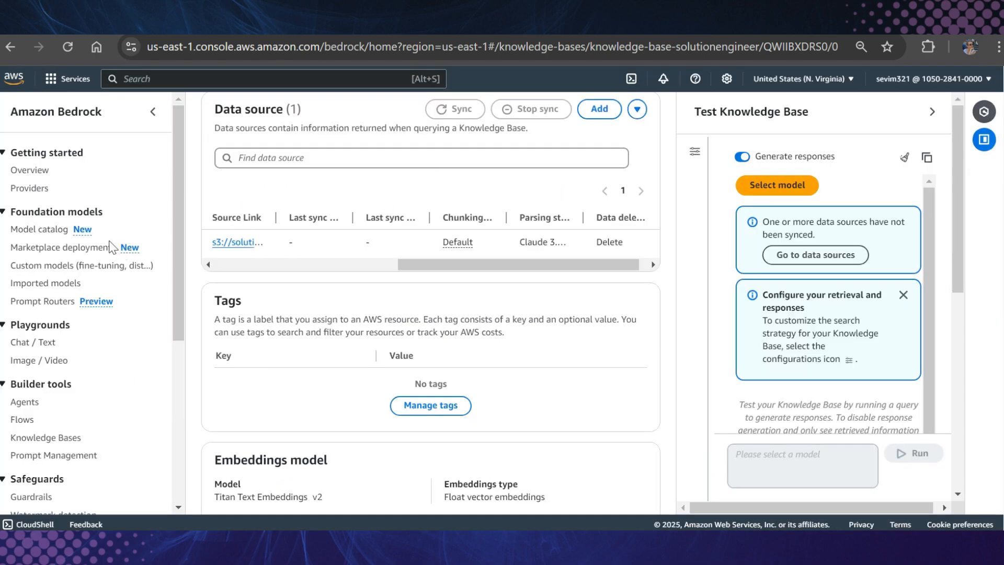
Open Bedrock's model access page, look over the base models, and start enabling specific models.
{"action": "scroll", "coordinate": [150, 242], "scroll_direction": "down", "scroll_amount": 4}
{"action": "scroll", "coordinate": [150, 242], "scroll_direction": "down", "scroll_amount": 3}
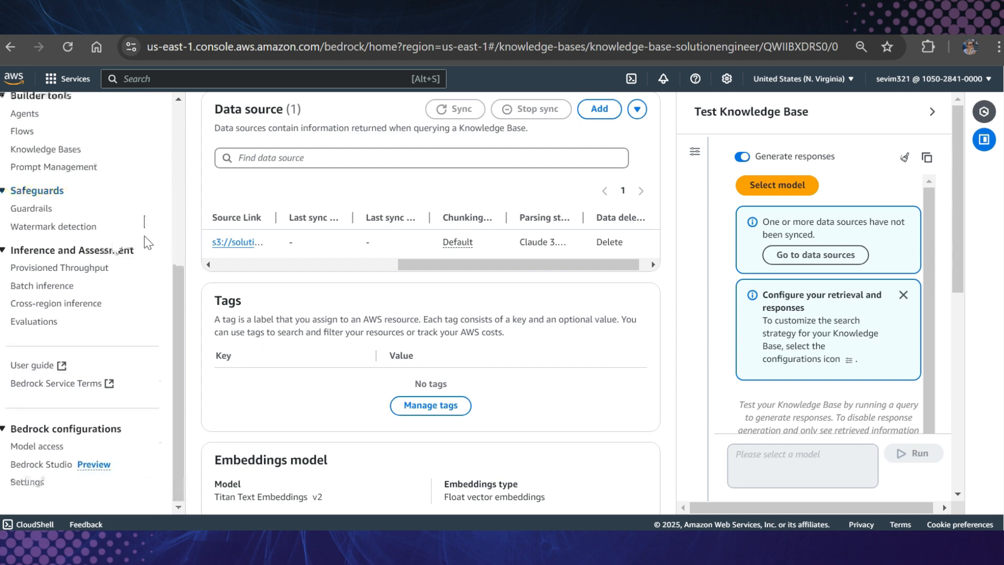
{"action": "left_click", "coordinate": [44, 448]}
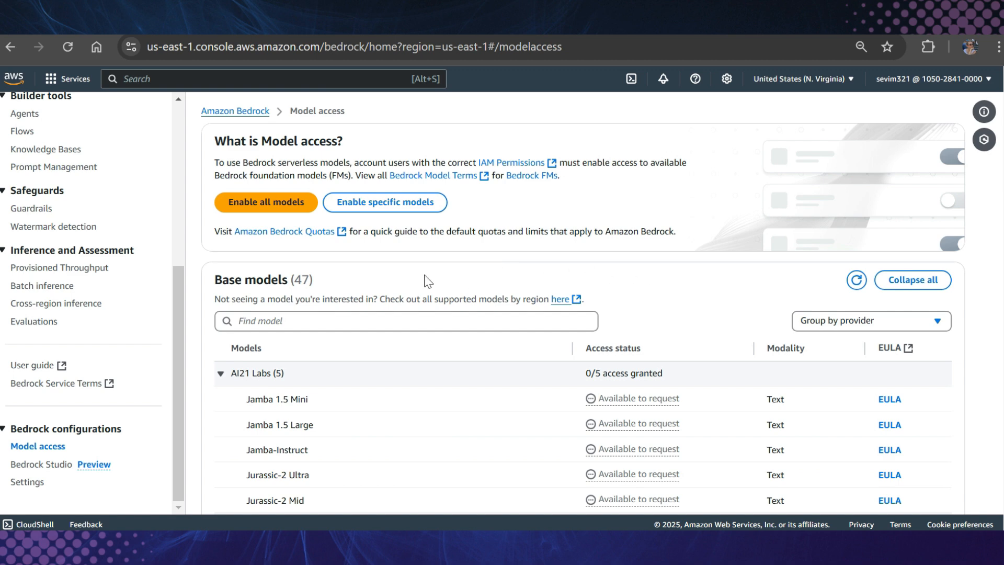
{"action": "scroll", "coordinate": [331, 284], "scroll_direction": "down", "scroll_amount": 5}
{"action": "scroll", "coordinate": [364, 281], "scroll_direction": "up", "scroll_amount": 4}
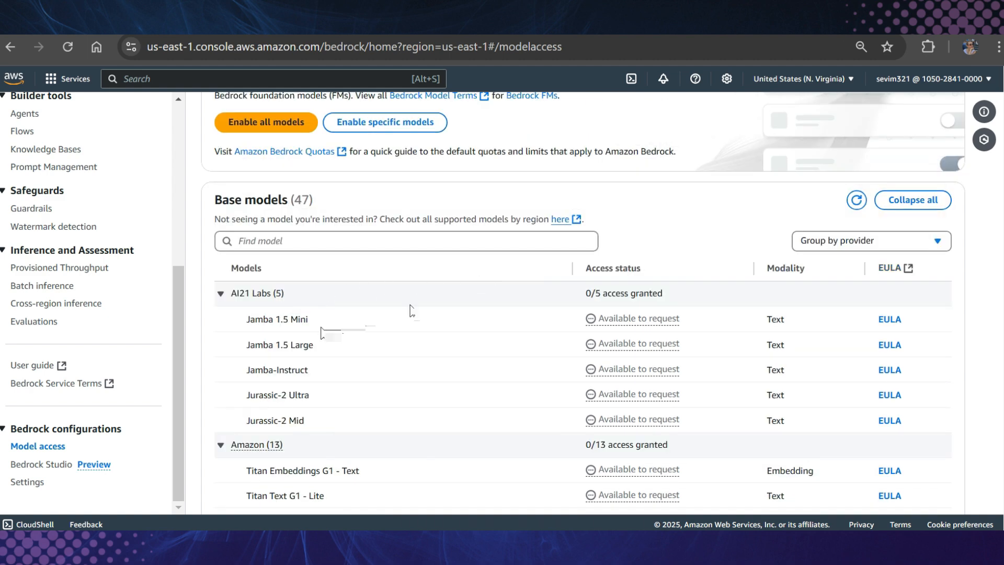
{"action": "scroll", "coordinate": [353, 279], "scroll_direction": "up", "scroll_amount": 2}
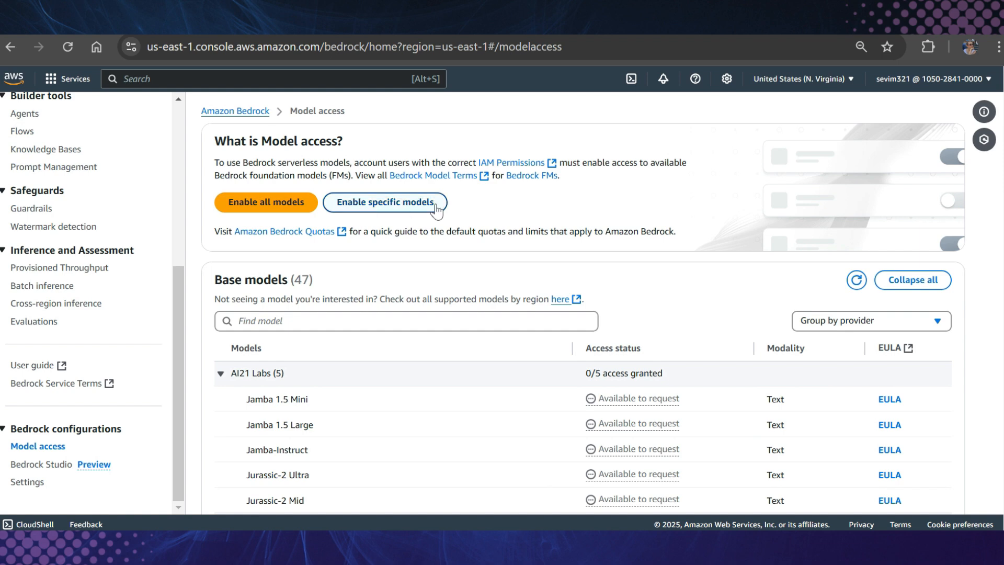
{"action": "left_click", "coordinate": [421, 202]}
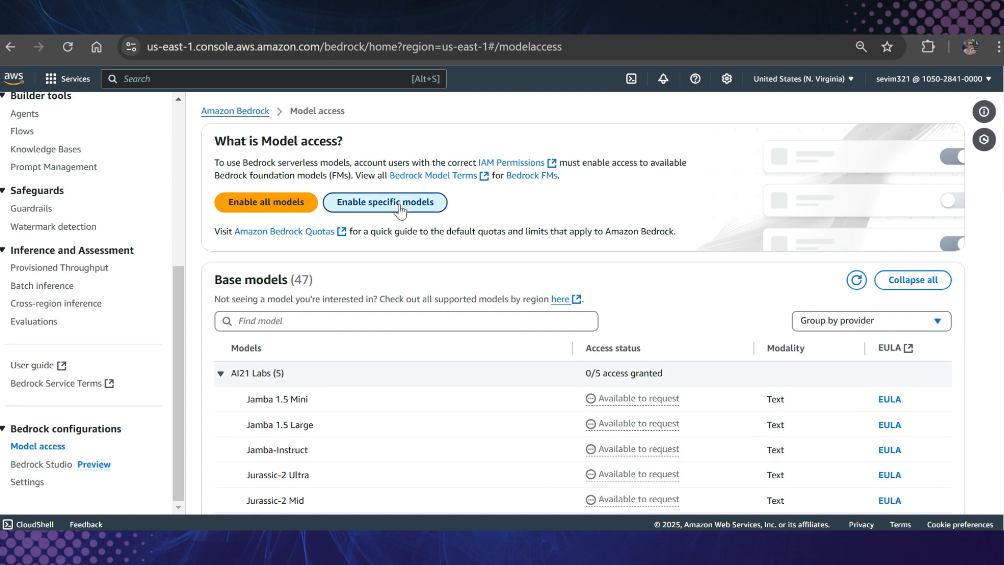
Filter the base models by "titan" and select Titan Embeddings G1 - Text for the access request.
{"action": "left_click", "coordinate": [313, 240]}
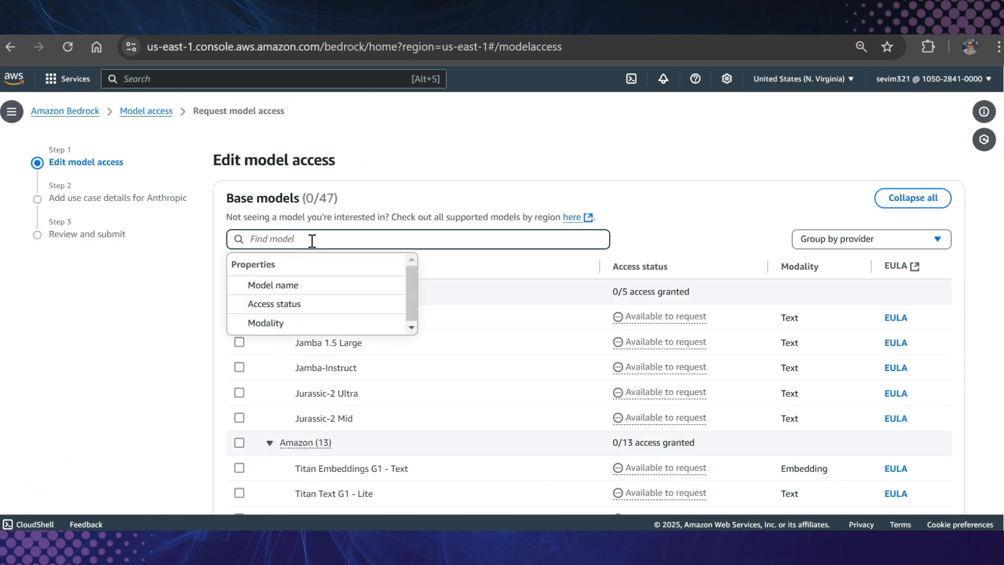
{"action": "type", "text": "tit"}
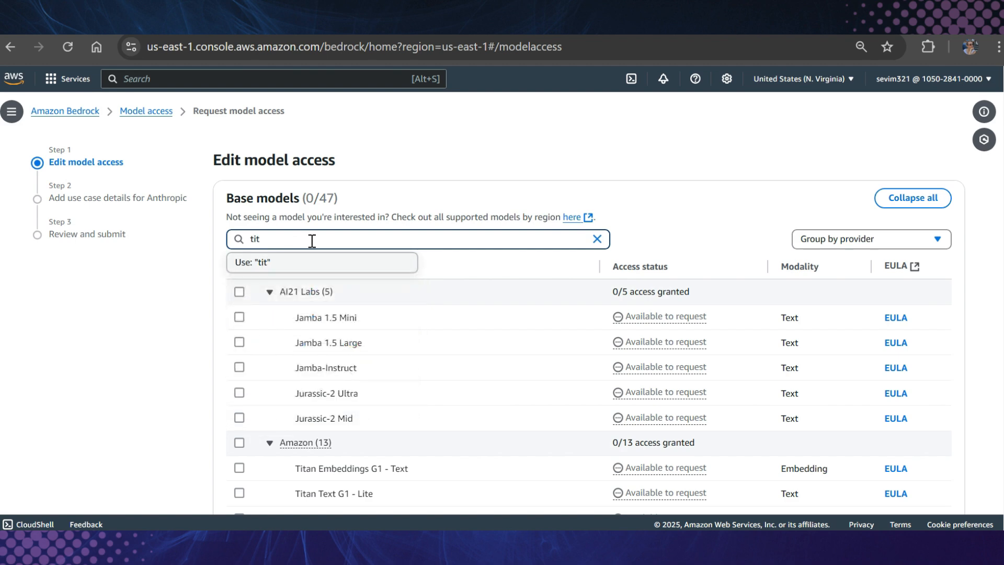
{"action": "type", "text": "an"}
{"action": "key", "text": "Return"}
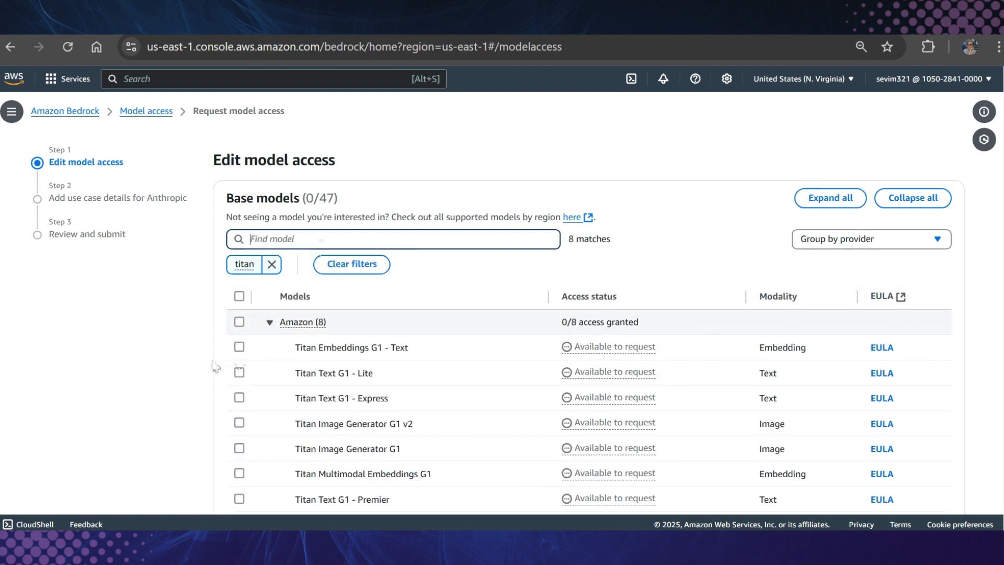
{"action": "left_click", "coordinate": [239, 347]}
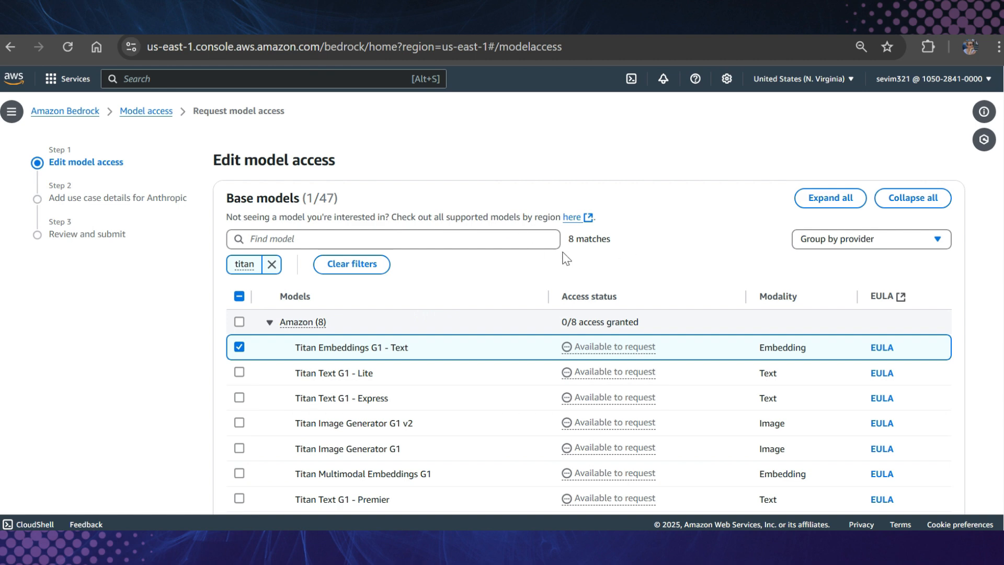
Replace the "titan" filter on the base models list with "lama".
{"action": "left_click", "coordinate": [272, 264]}
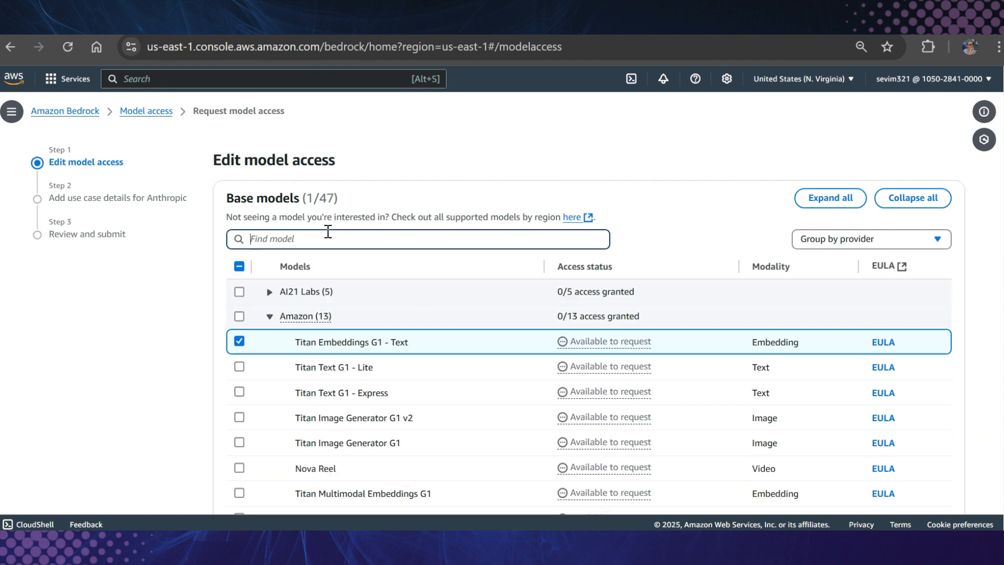
{"action": "left_click", "coordinate": [327, 239]}
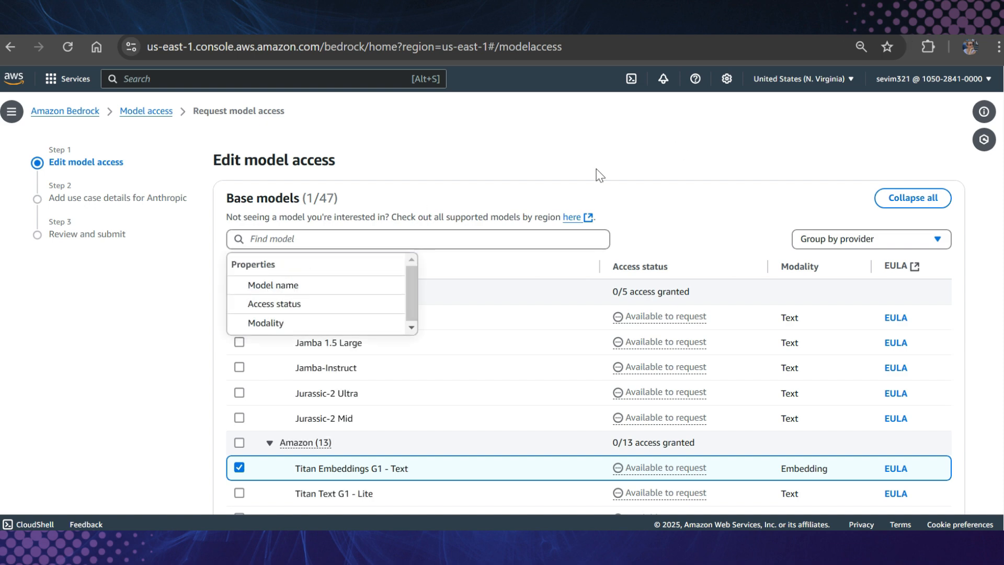
{"action": "left_click", "coordinate": [309, 239]}
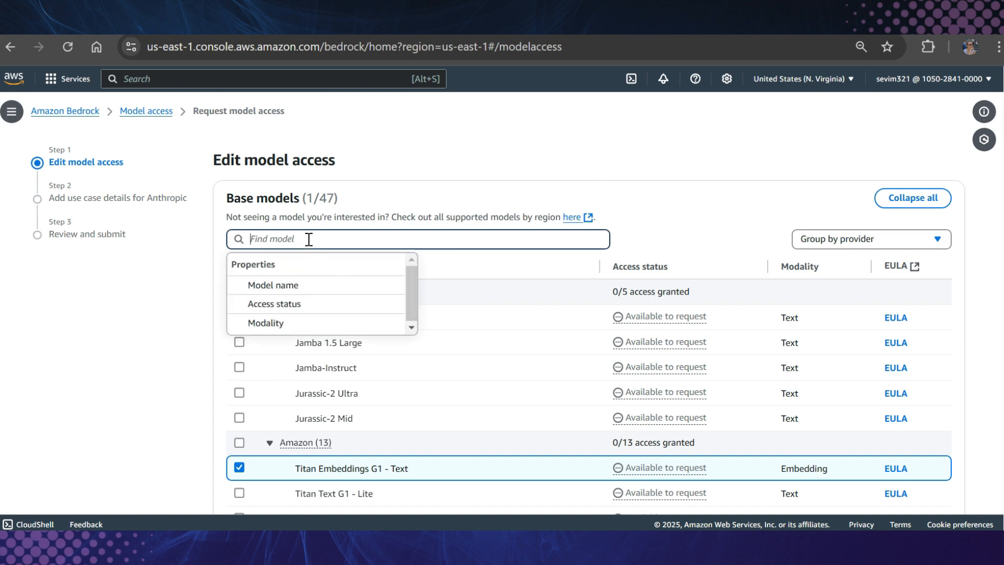
{"action": "type", "text": "ama"}
{"action": "key", "text": "BackSpace"}
{"action": "key", "text": "BackSpace"}
{"action": "key", "text": "BackSpace"}
{"action": "type", "text": "lama"}
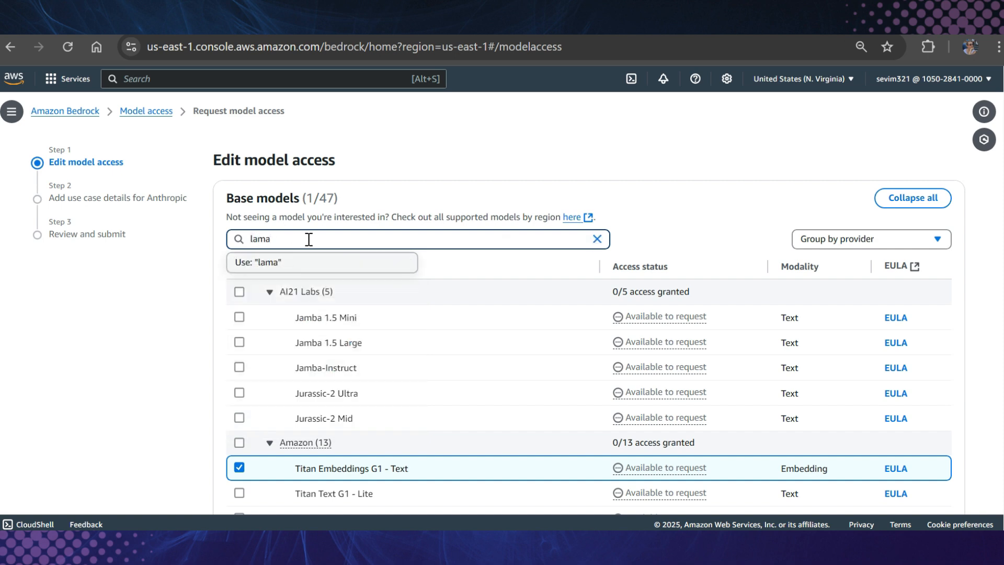
{"action": "key", "text": "Return"}
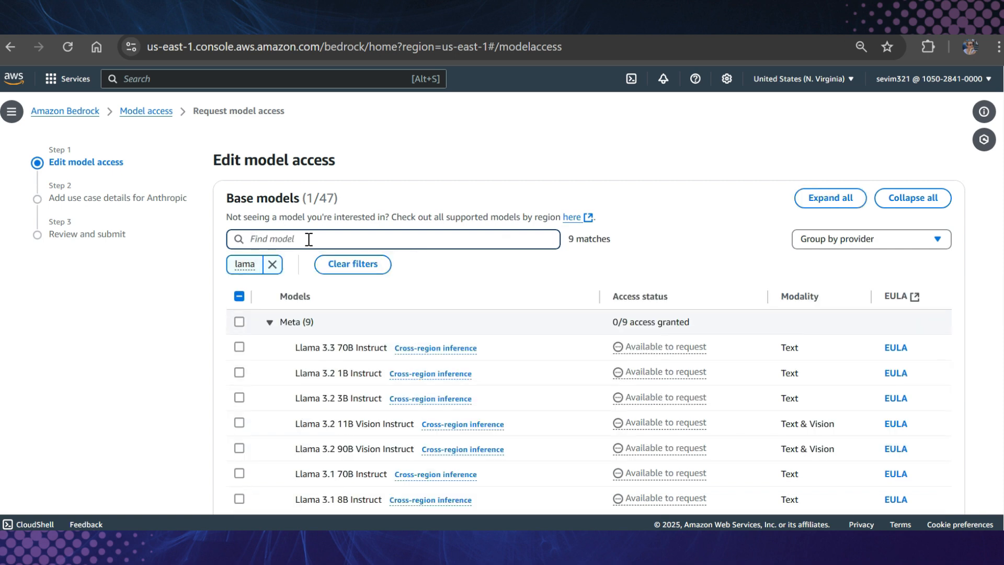
Add Llama 3.3 70B Instruct and Llama 3.1 8B Instruct to the models selected for access.
{"action": "left_click", "coordinate": [239, 347]}
{"action": "scroll", "coordinate": [342, 352], "scroll_direction": "down", "scroll_amount": 2}
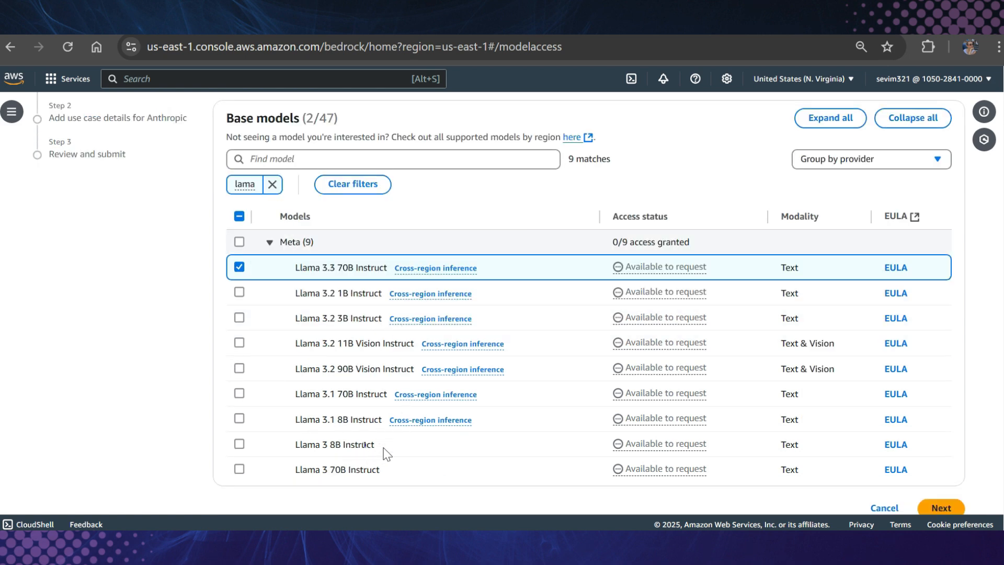
{"action": "left_click", "coordinate": [240, 418]}
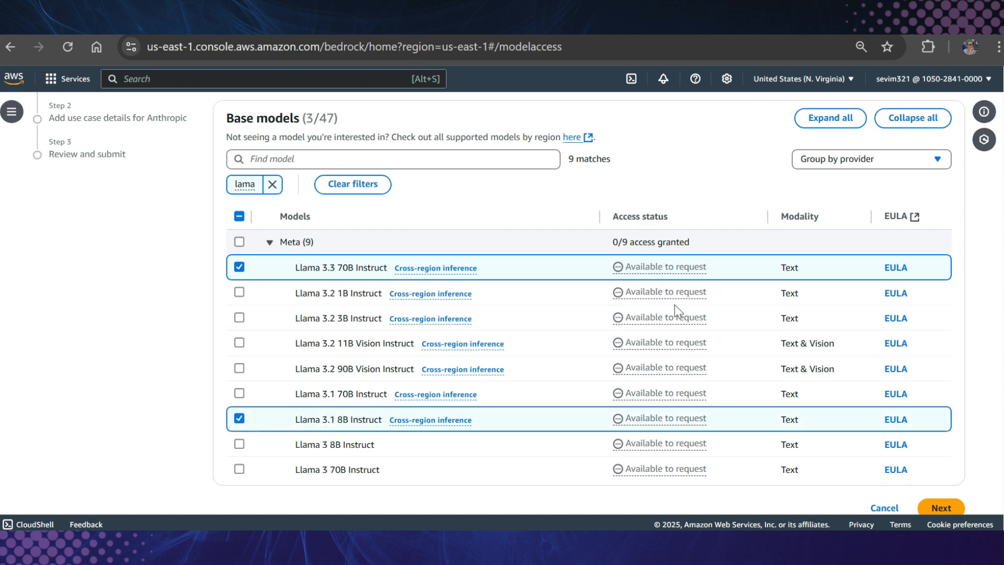
{"action": "scroll", "coordinate": [680, 311], "scroll_direction": "down", "scroll_amount": 1}
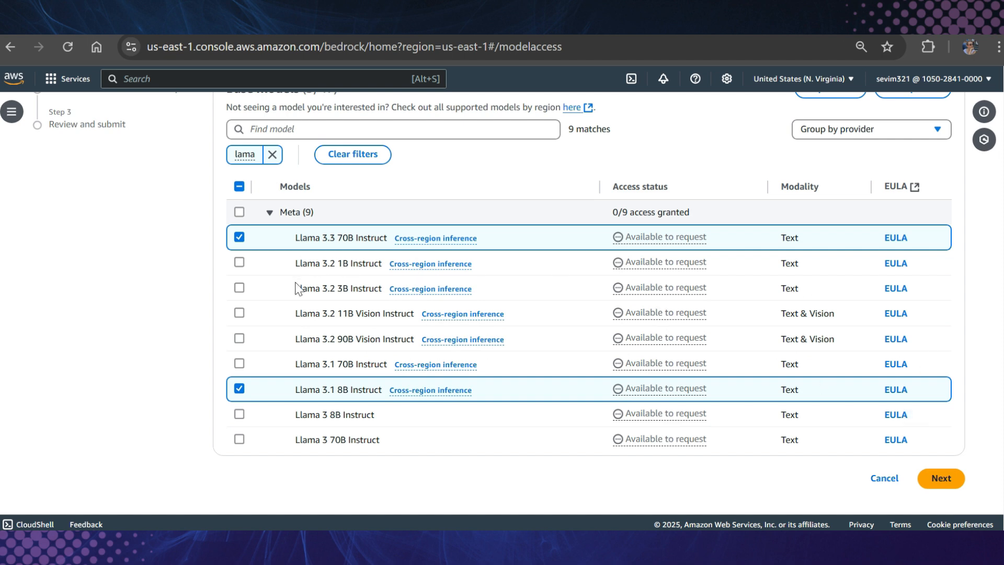
Clear the "lama" filter and check the selected models in the full base models list.
{"action": "scroll", "coordinate": [298, 287], "scroll_direction": "up", "scroll_amount": 2}
{"action": "left_click", "coordinate": [272, 264]}
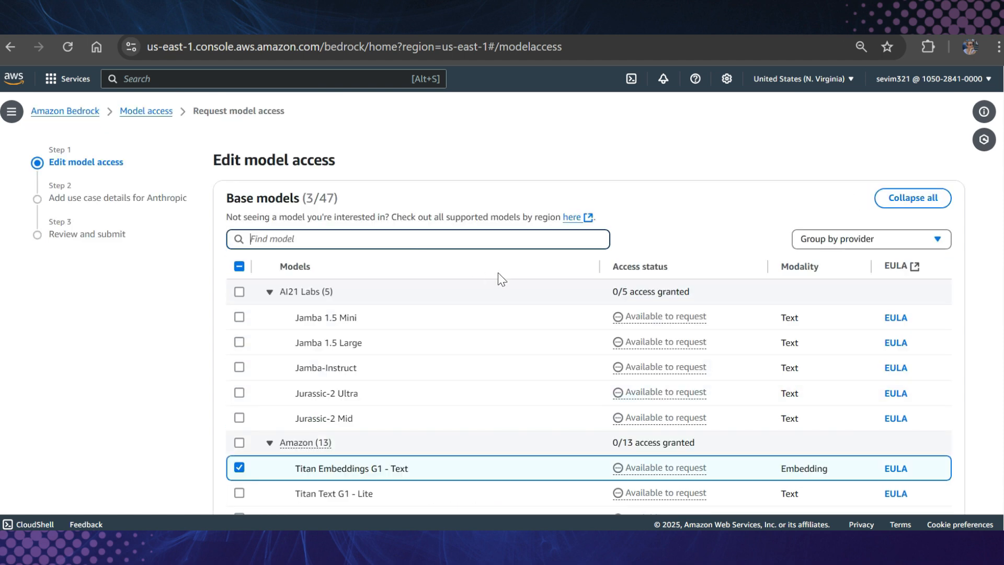
{"action": "scroll", "coordinate": [629, 255], "scroll_direction": "down", "scroll_amount": 10}
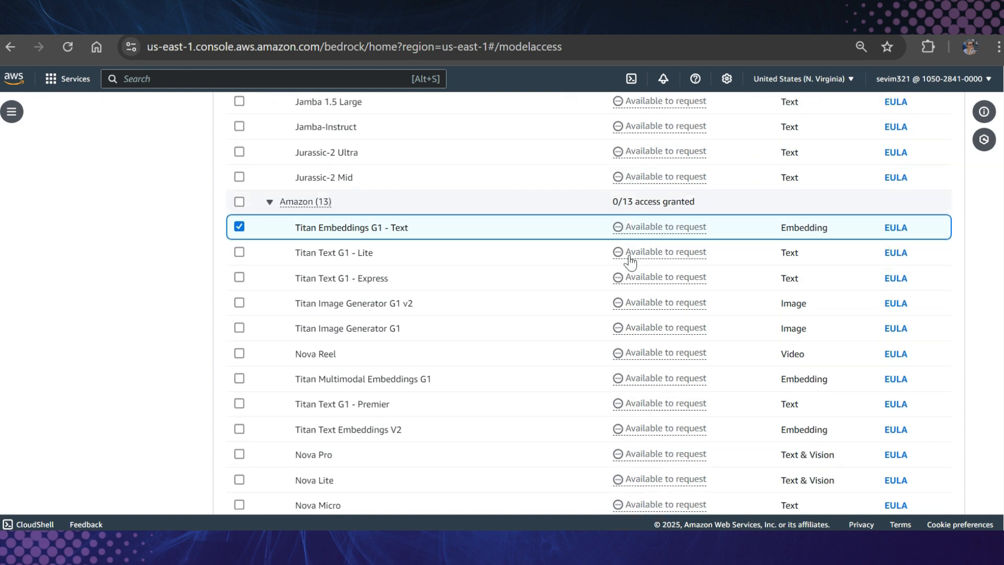
{"action": "scroll", "coordinate": [629, 255], "scroll_direction": "down", "scroll_amount": 11}
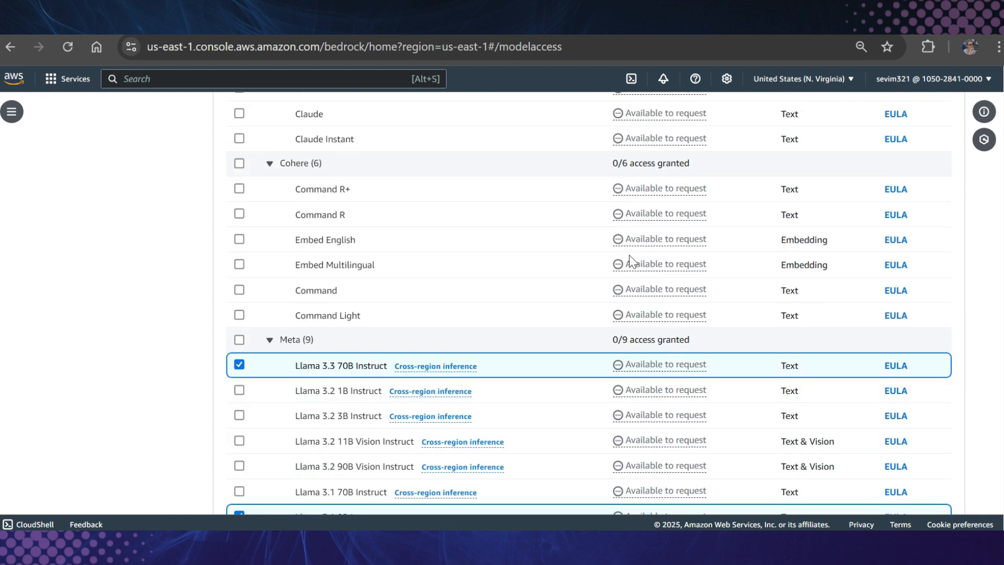
Submit the access request for Llama 3.3 70B Instruct, Titan Embeddings G1 - Text and Llama 3.1 8B Instruct, and check their access status.
{"action": "left_click", "coordinate": [947, 483]}
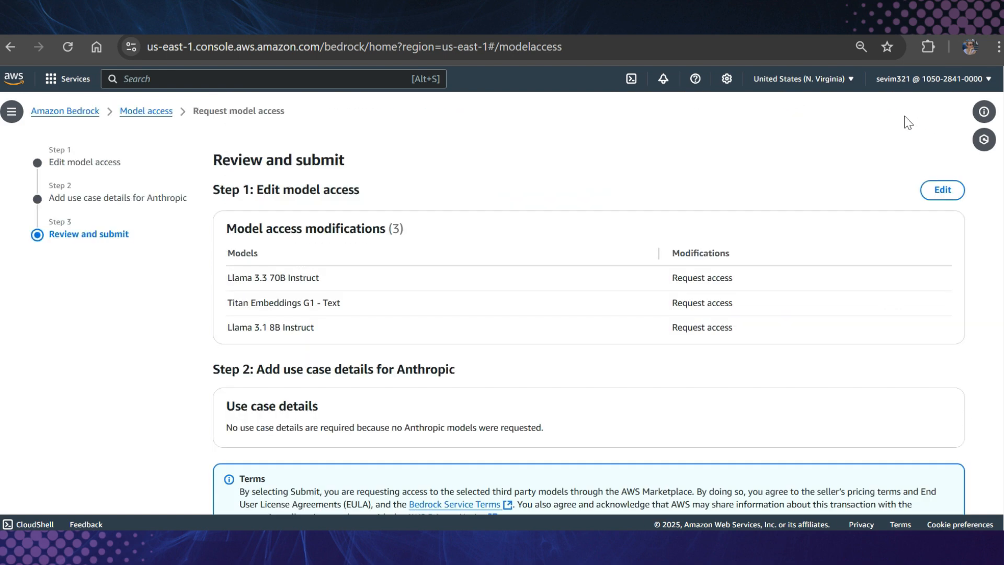
{"action": "scroll", "coordinate": [544, 207], "scroll_direction": "down", "scroll_amount": 3}
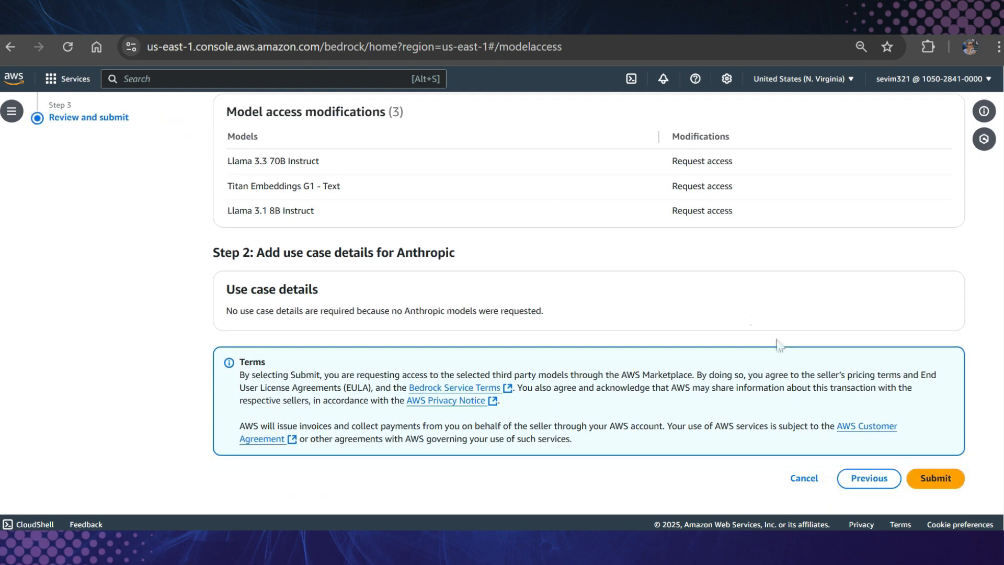
{"action": "left_click", "coordinate": [947, 479]}
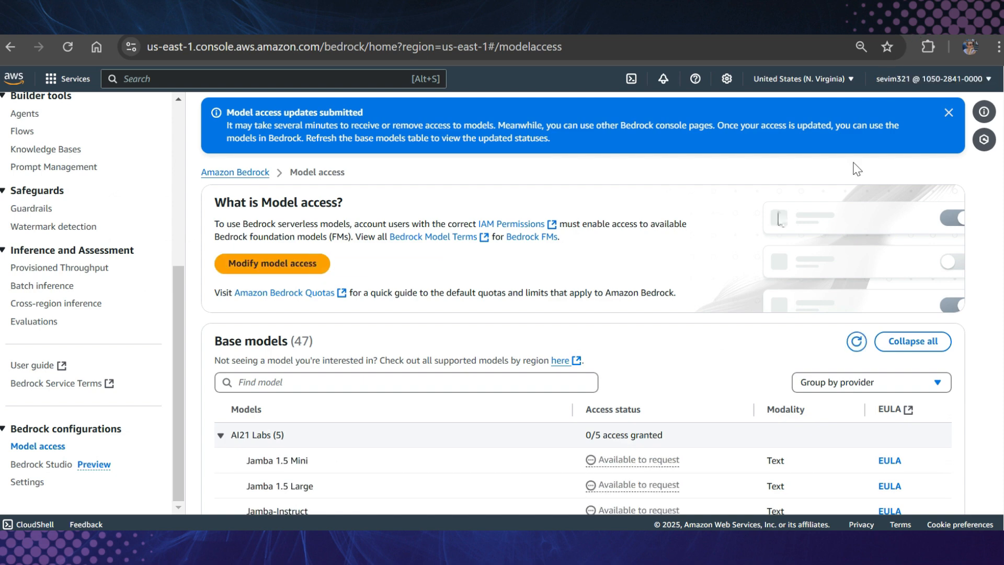
{"action": "scroll", "coordinate": [779, 217], "scroll_direction": "down", "scroll_amount": 5}
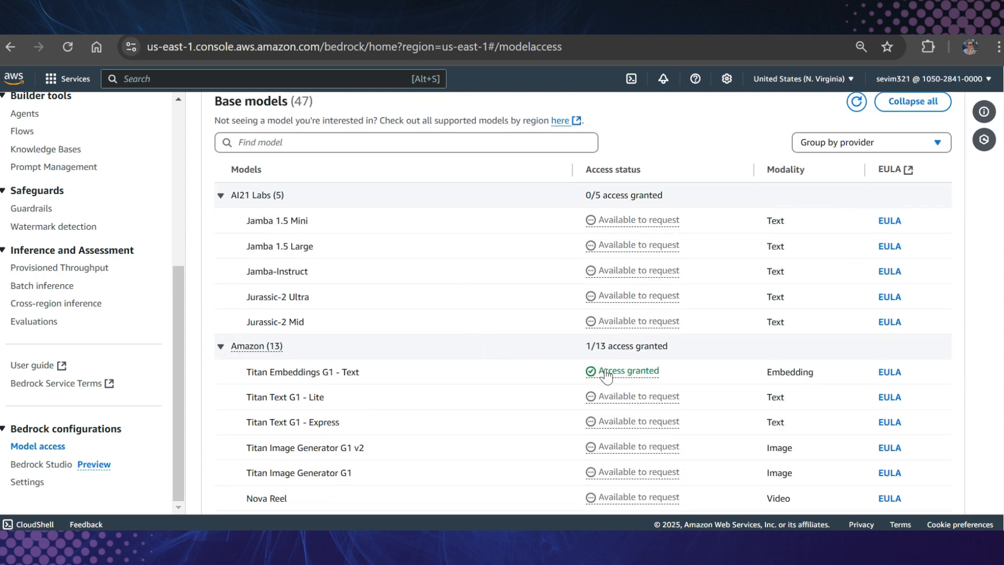
{"action": "scroll", "coordinate": [633, 381], "scroll_direction": "down", "scroll_amount": 10}
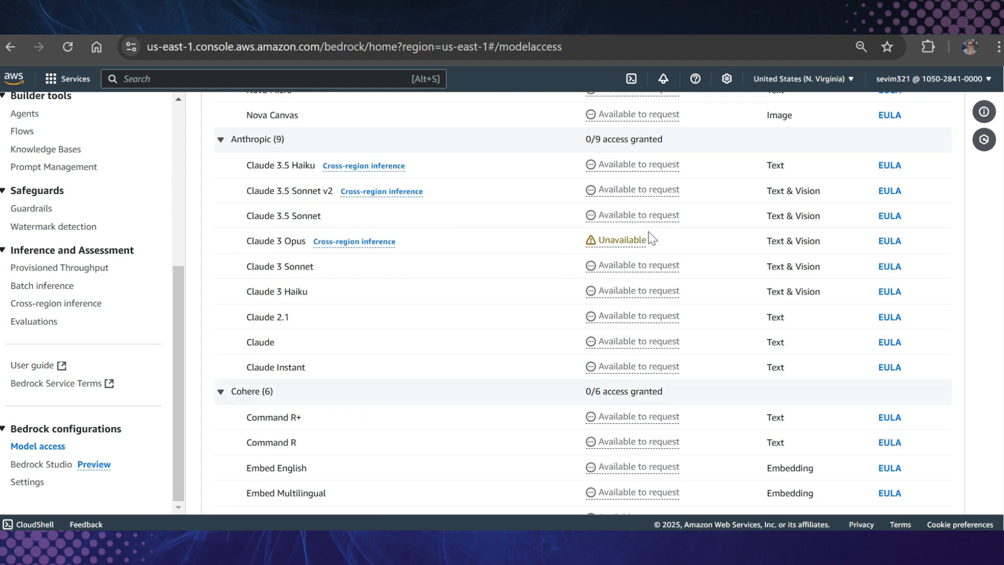
{"action": "scroll", "coordinate": [648, 231], "scroll_direction": "down", "scroll_amount": 5}
{"action": "scroll", "coordinate": [650, 365], "scroll_direction": "down", "scroll_amount": 2}
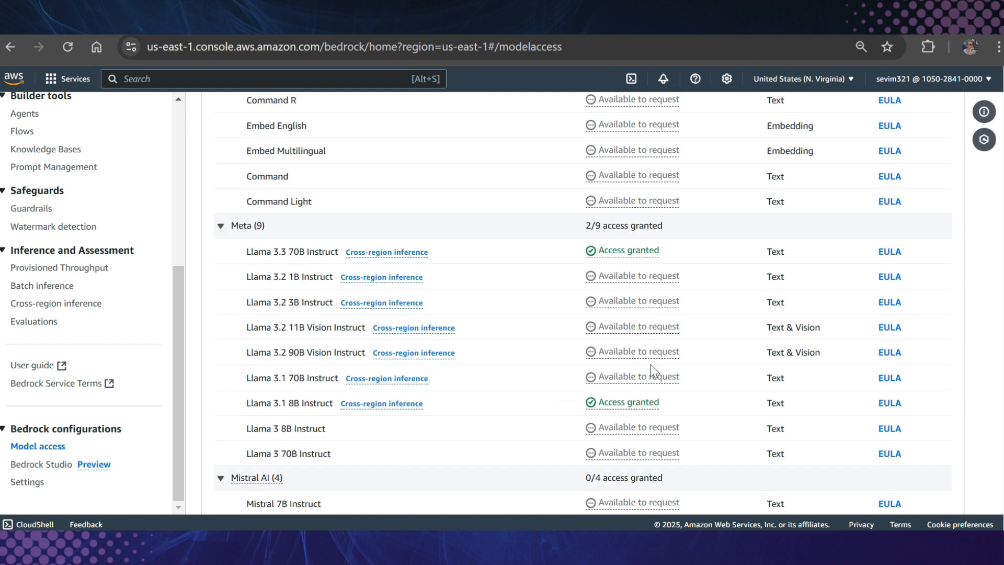
{"action": "scroll", "coordinate": [650, 365], "scroll_direction": "down", "scroll_amount": 1}
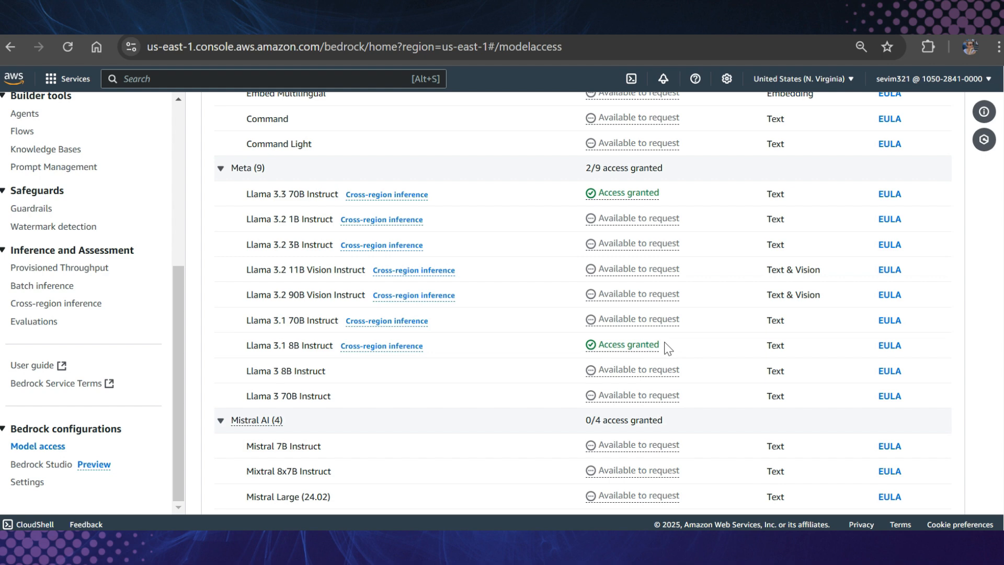
Open the Knowledge Bases list and widen its columns so the knowledge base names are readable in full.
{"action": "scroll", "coordinate": [68, 293], "scroll_direction": "up", "scroll_amount": 5}
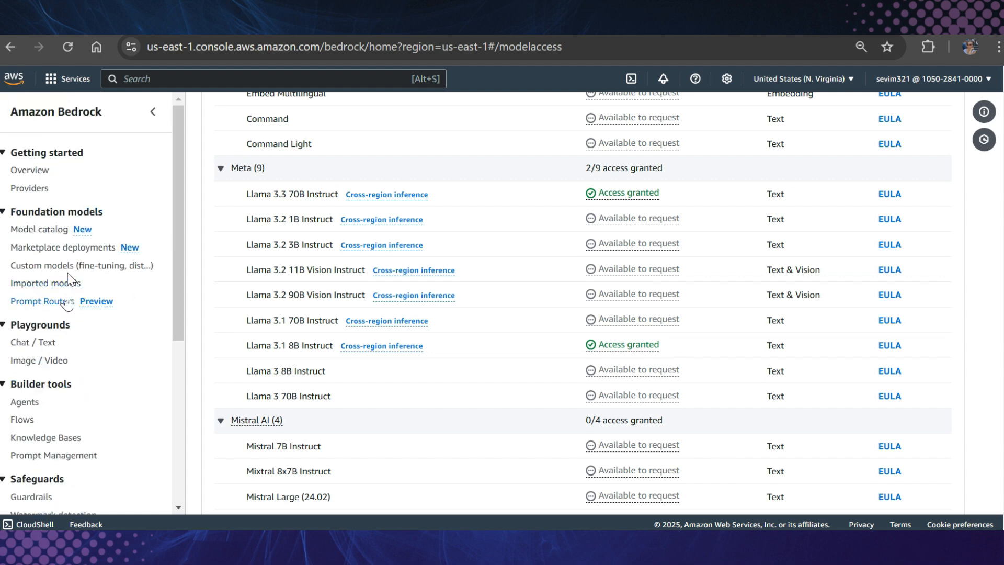
{"action": "left_click", "coordinate": [45, 437]}
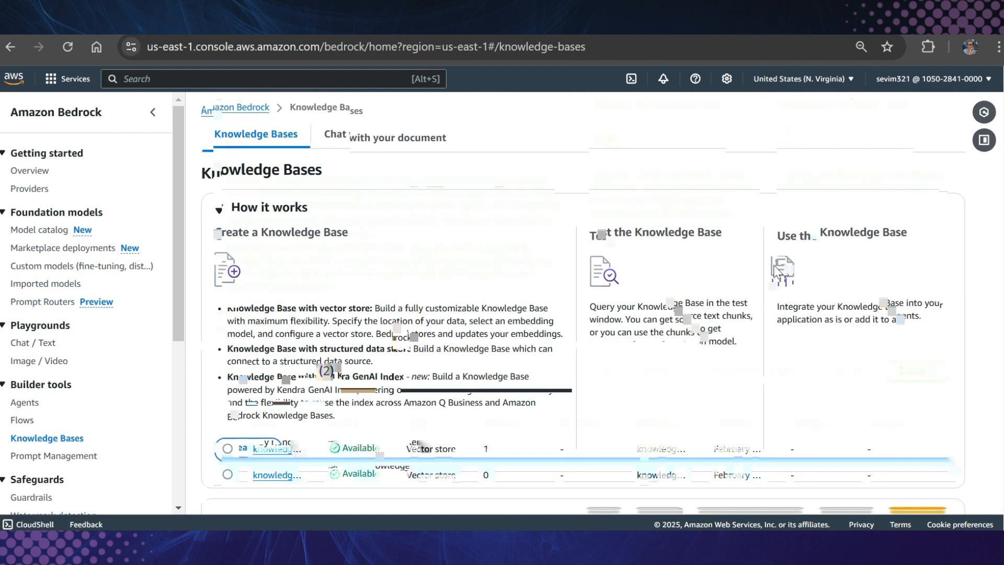
{"action": "scroll", "coordinate": [622, 436], "scroll_direction": "down", "scroll_amount": 3}
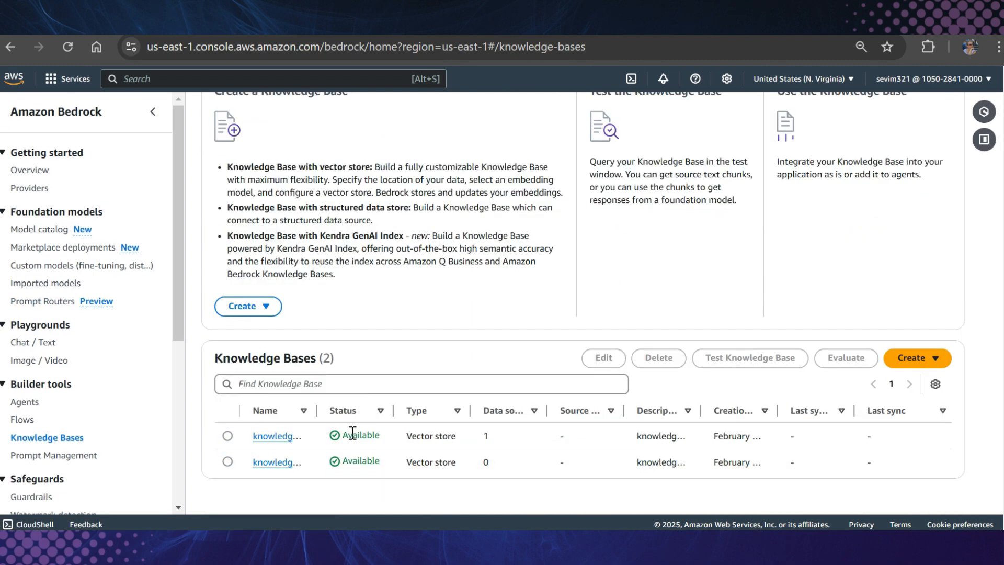
{"action": "left_click_drag", "start_coordinate": [316, 411], "coordinate": [367, 411]}
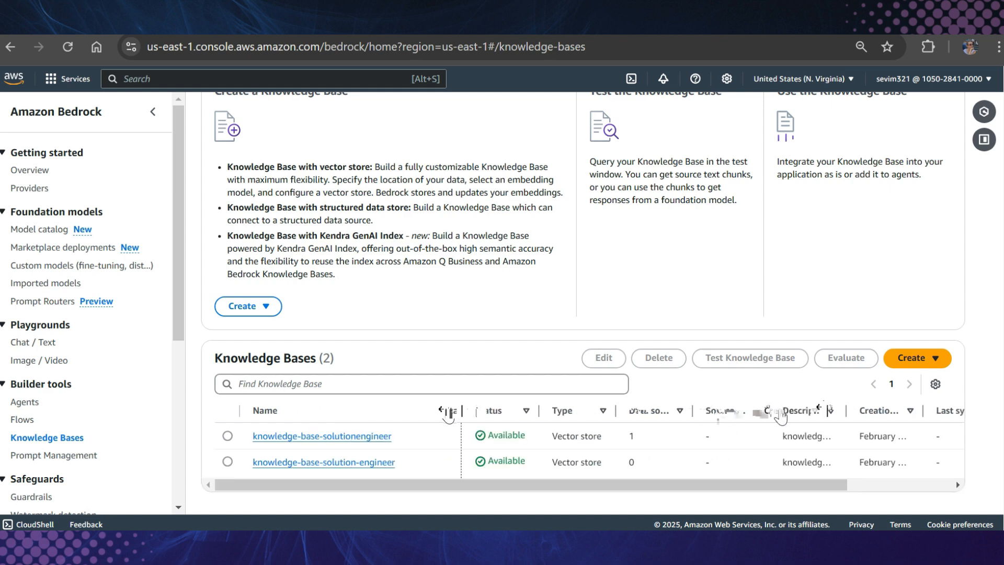
{"action": "left_click_drag", "start_coordinate": [825, 407], "coordinate": [875, 404]}
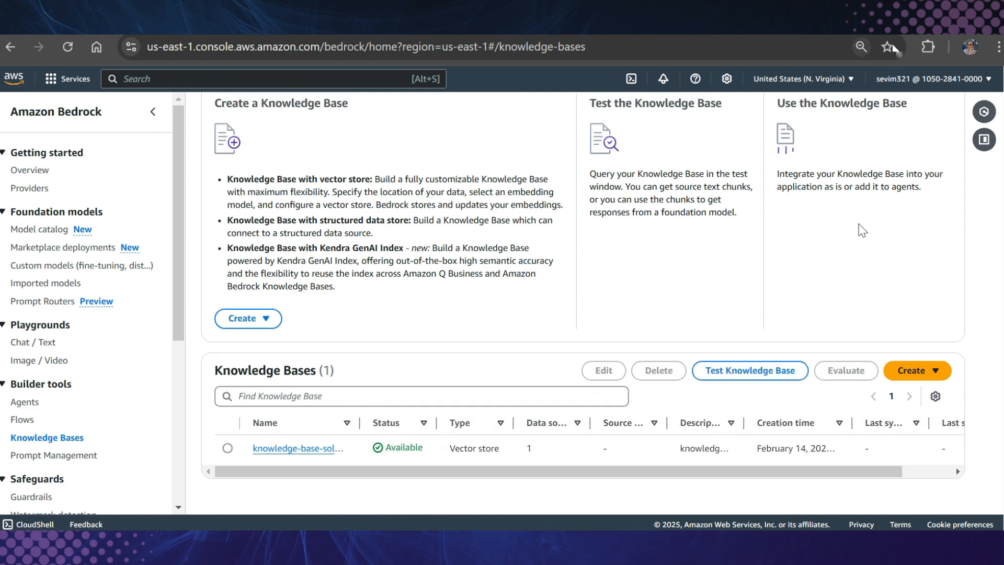
Start a test of knowledge-base-solutionengineer and open the model selection for its responses.
{"action": "left_click", "coordinate": [228, 448]}
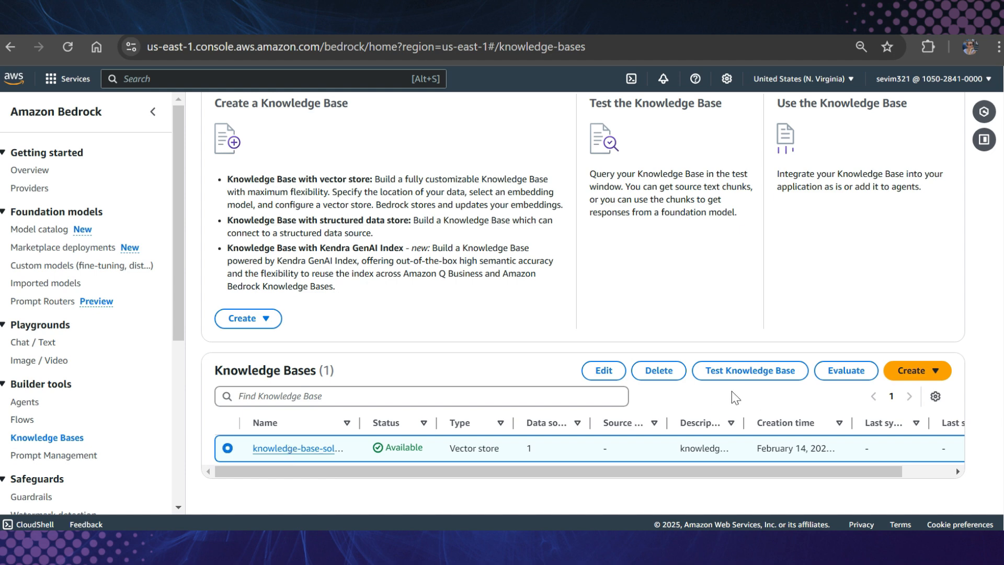
{"action": "left_click", "coordinate": [757, 378]}
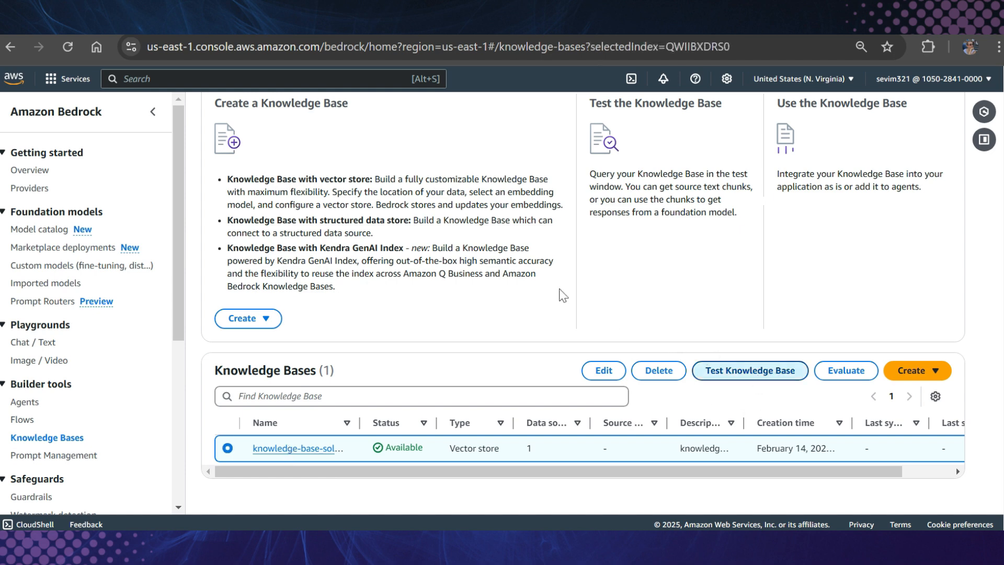
{"action": "left_click", "coordinate": [787, 187]}
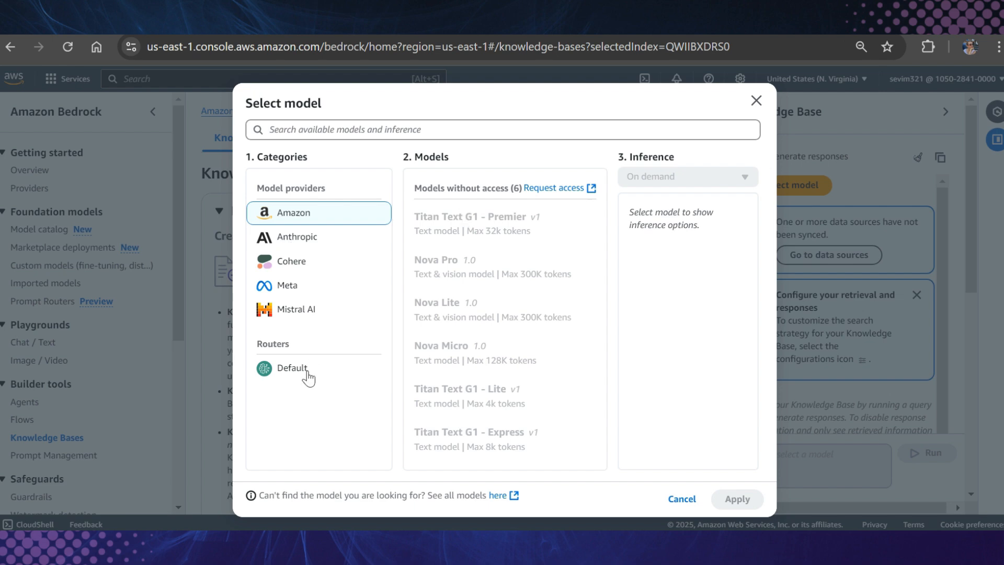
Browse the model providers and apply Meta's Llama 3.3 70B Instruct with the US Meta Llama 3.3 70B Instruct inference profile.
{"action": "left_click", "coordinate": [307, 375]}
{"action": "left_click", "coordinate": [308, 241]}
{"action": "scroll", "coordinate": [501, 272], "scroll_direction": "down", "scroll_amount": 1}
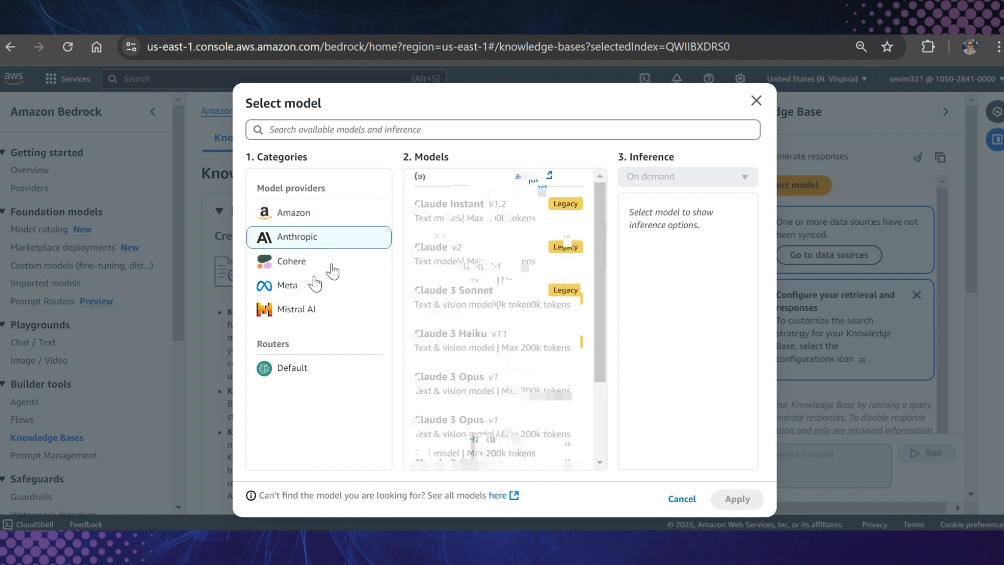
{"action": "left_click", "coordinate": [331, 266]}
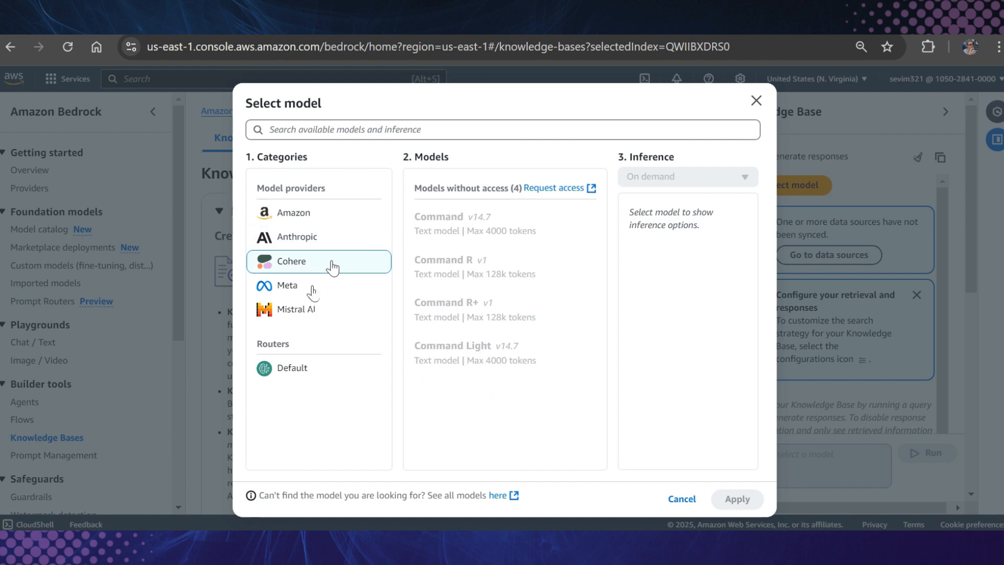
{"action": "left_click", "coordinate": [309, 286]}
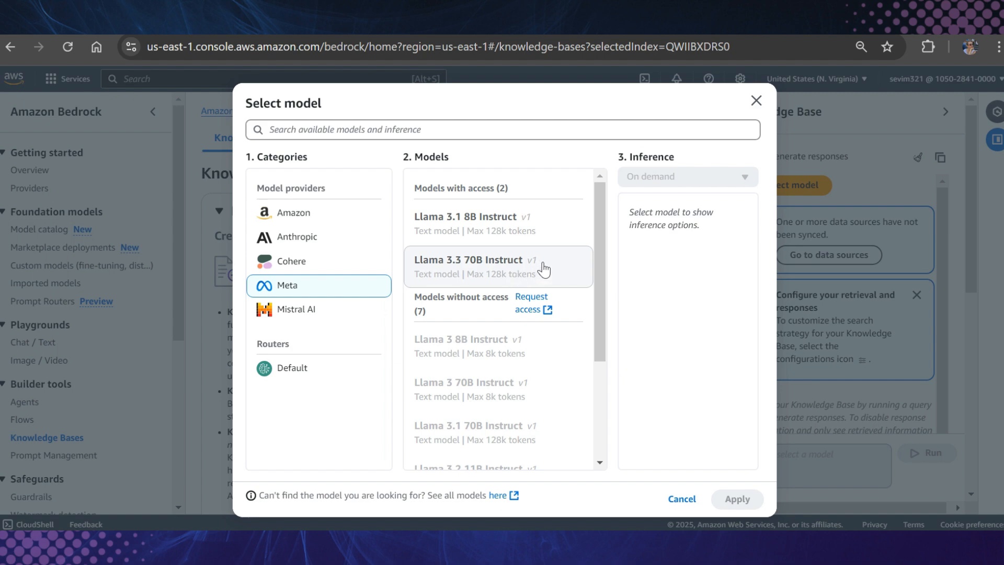
{"action": "left_click", "coordinate": [544, 269]}
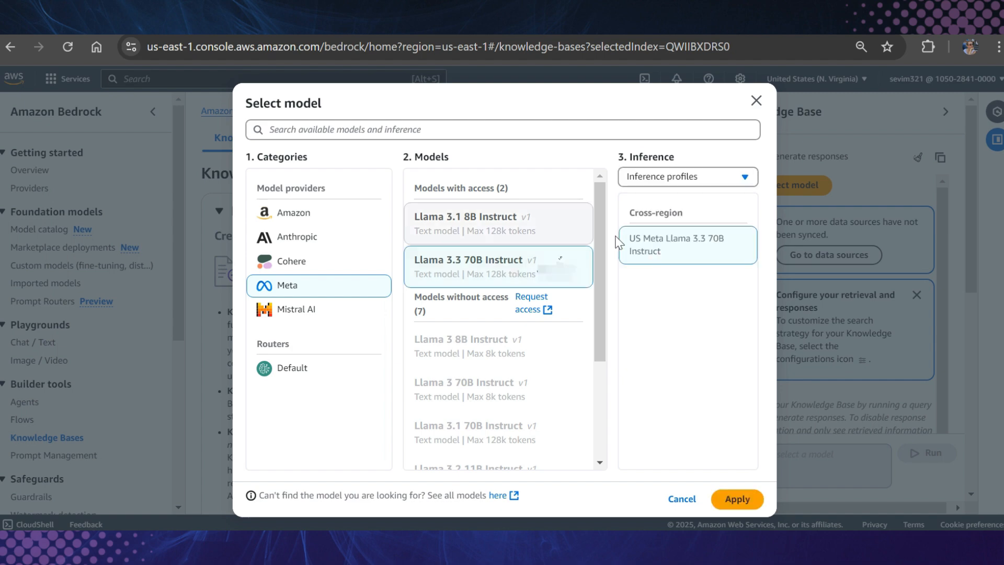
{"action": "left_click", "coordinate": [723, 182]}
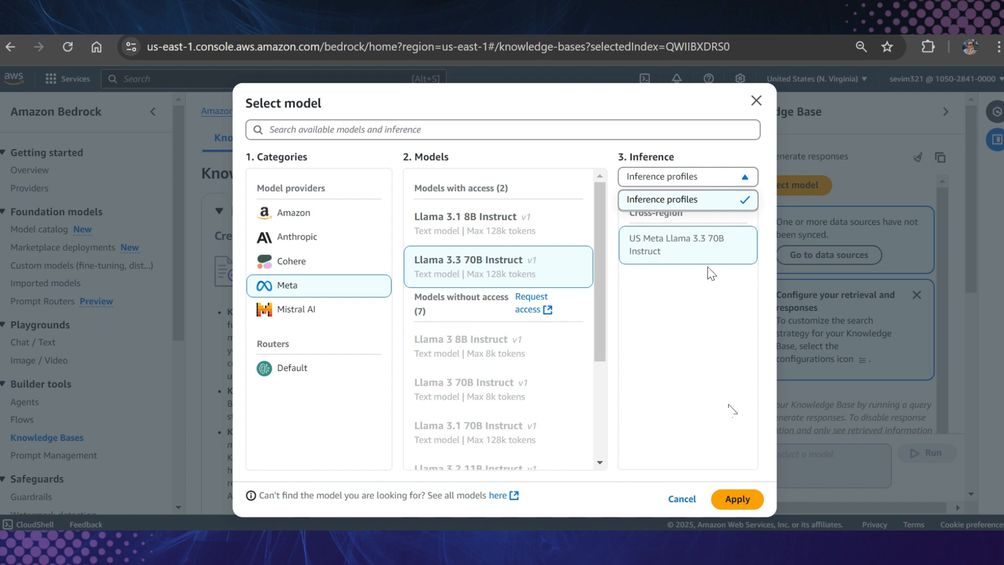
{"action": "left_click", "coordinate": [737, 499]}
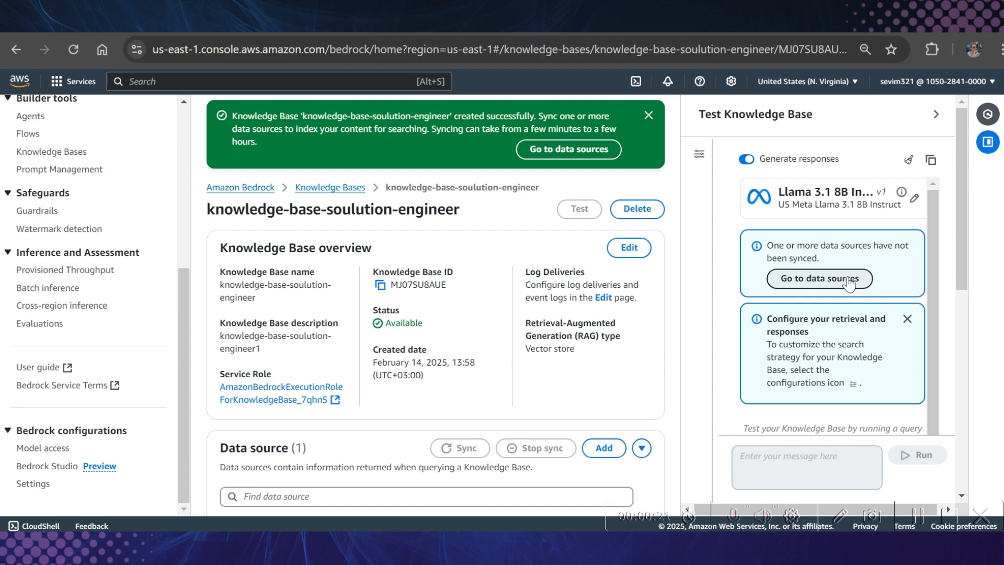
Go to the knowledge base's data sources and ask "How to configure SSO in MS Azure?" in the knowledge base test.
{"action": "left_click", "coordinate": [828, 281]}
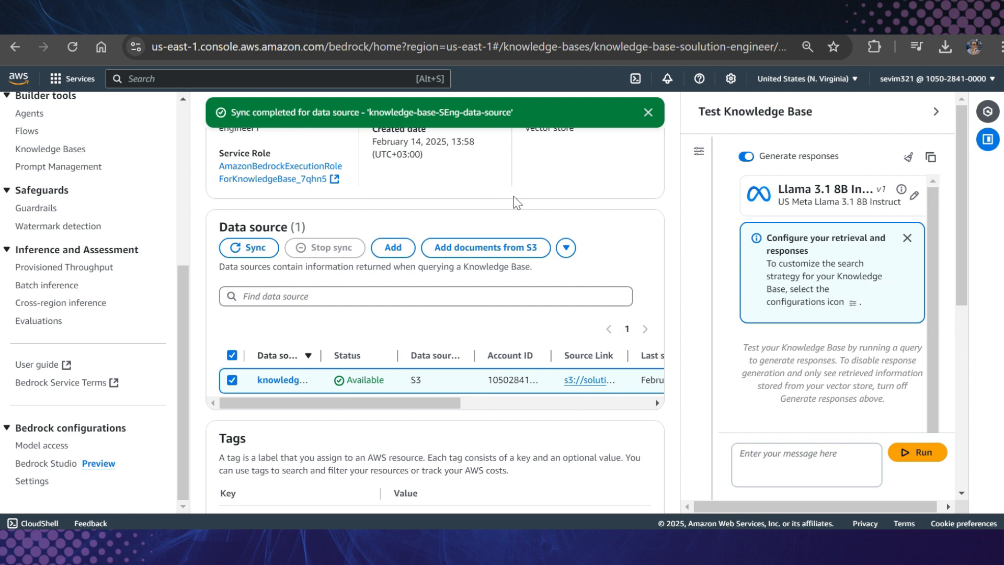
{"action": "left_click", "coordinate": [847, 457]}
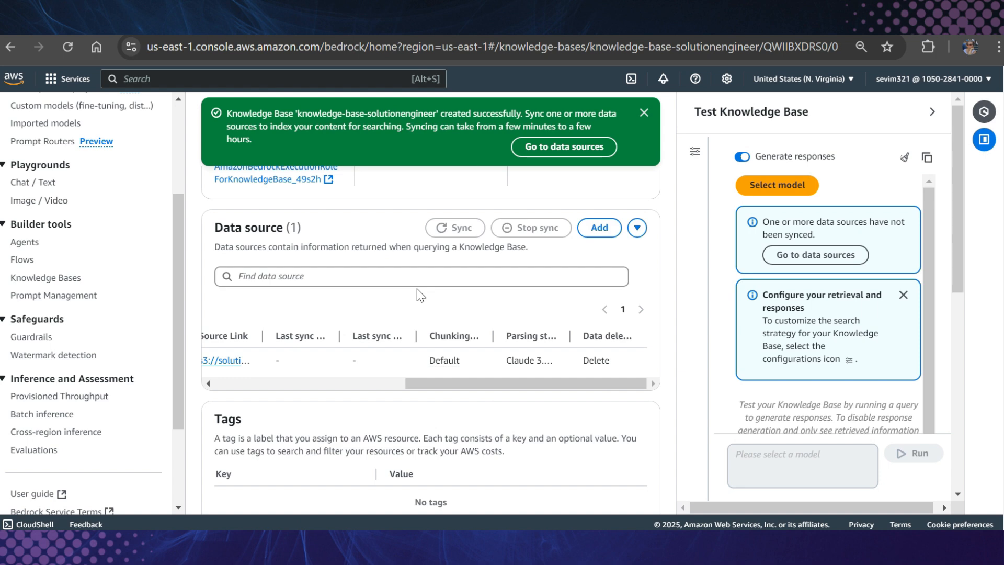
{"action": "scroll", "coordinate": [366, 402], "scroll_direction": "down", "scroll_amount": 2}
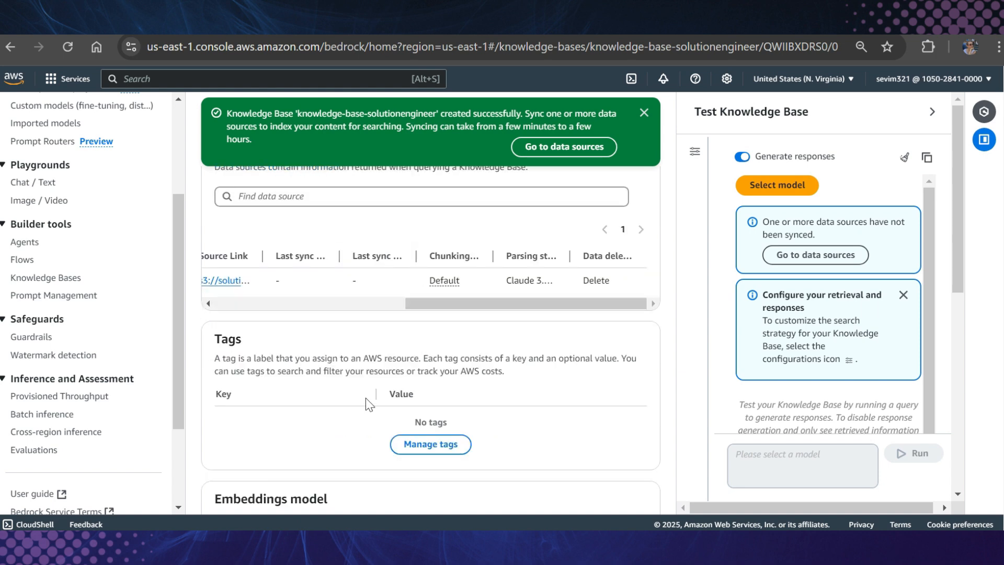
{"action": "scroll", "coordinate": [365, 406], "scroll_direction": "up", "scroll_amount": 5}
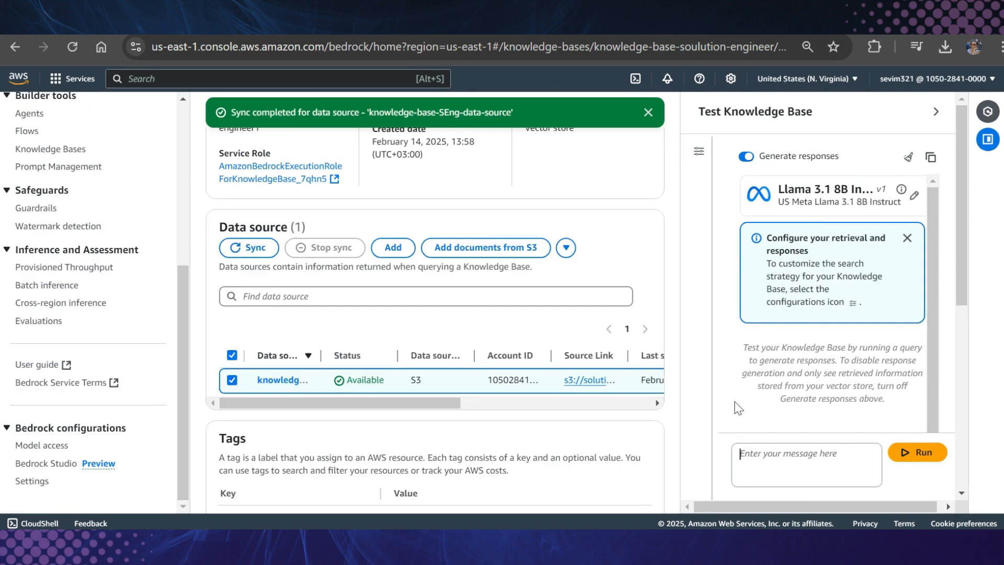
{"action": "type", "text": "How to configure SSO in"}
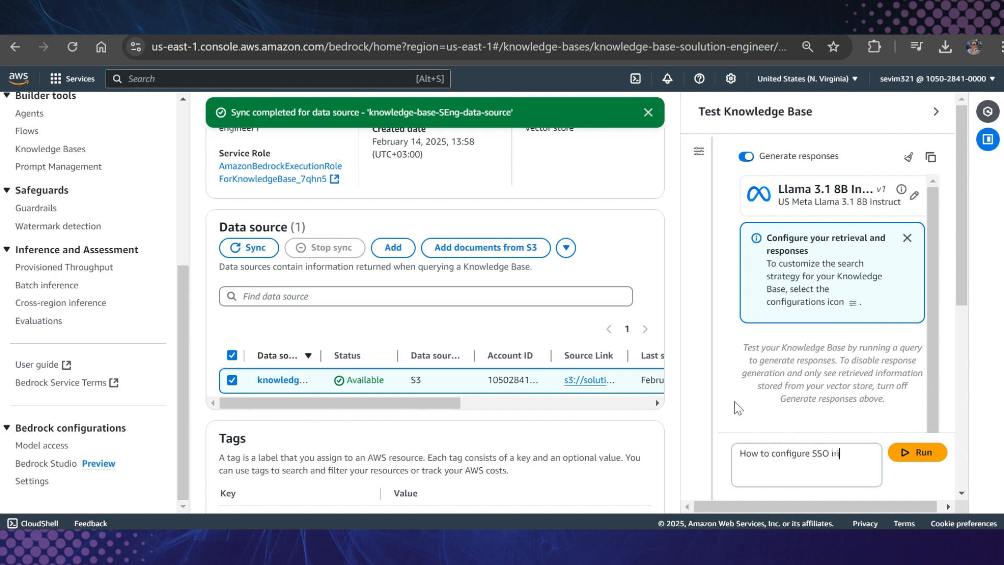
{"action": "type", "text": "zure?"}
{"action": "key", "text": "Return"}
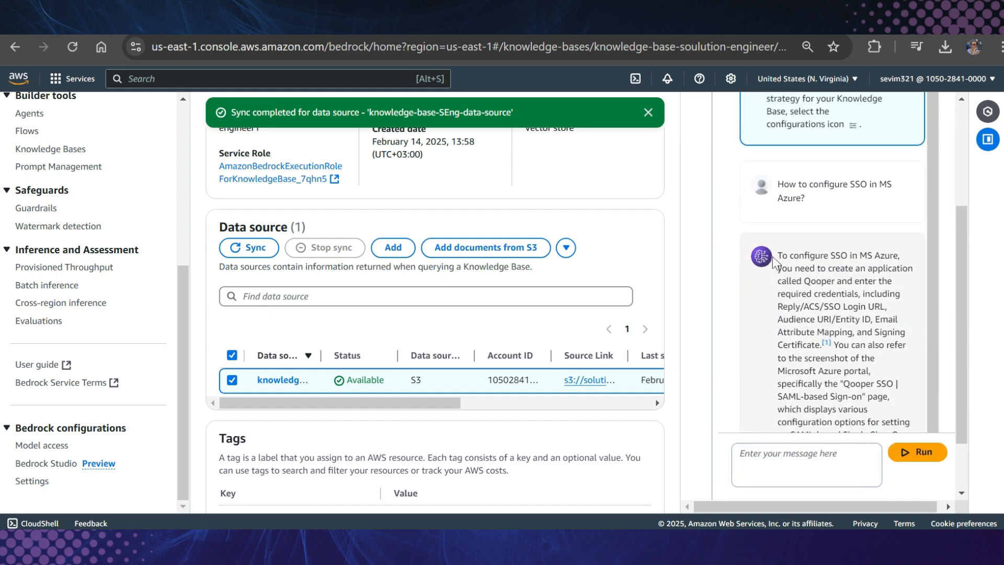
Preview the first citation in the SSO answer, close it, and read the rest of the answer.
{"action": "left_click", "coordinate": [827, 342]}
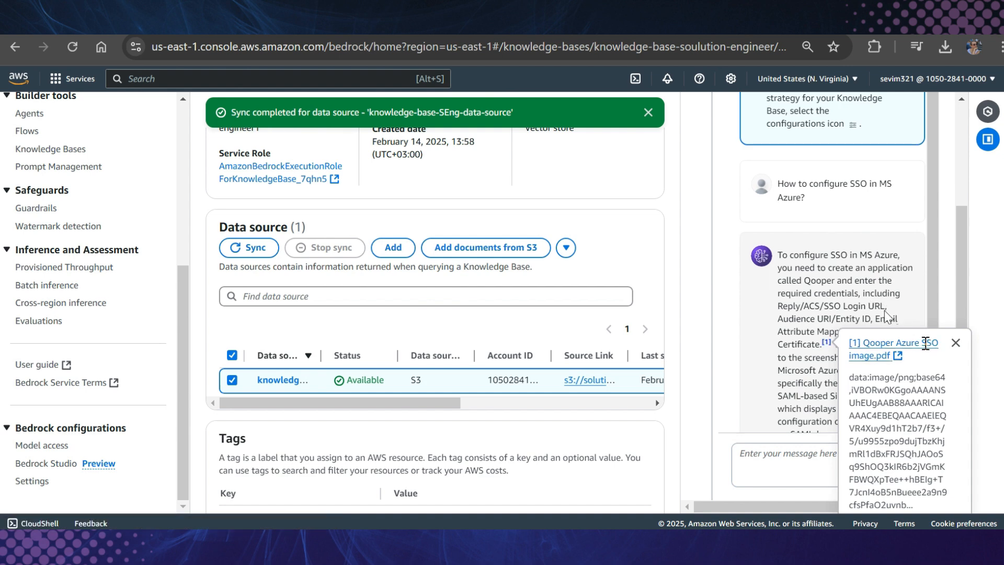
{"action": "left_click", "coordinate": [915, 298]}
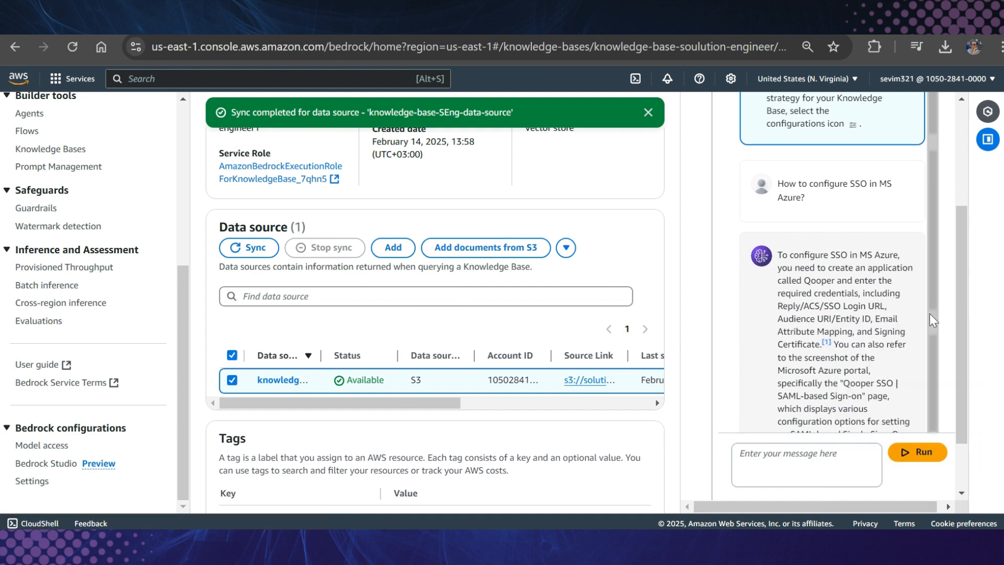
{"action": "scroll", "coordinate": [967, 342], "scroll_direction": "down", "scroll_amount": 2}
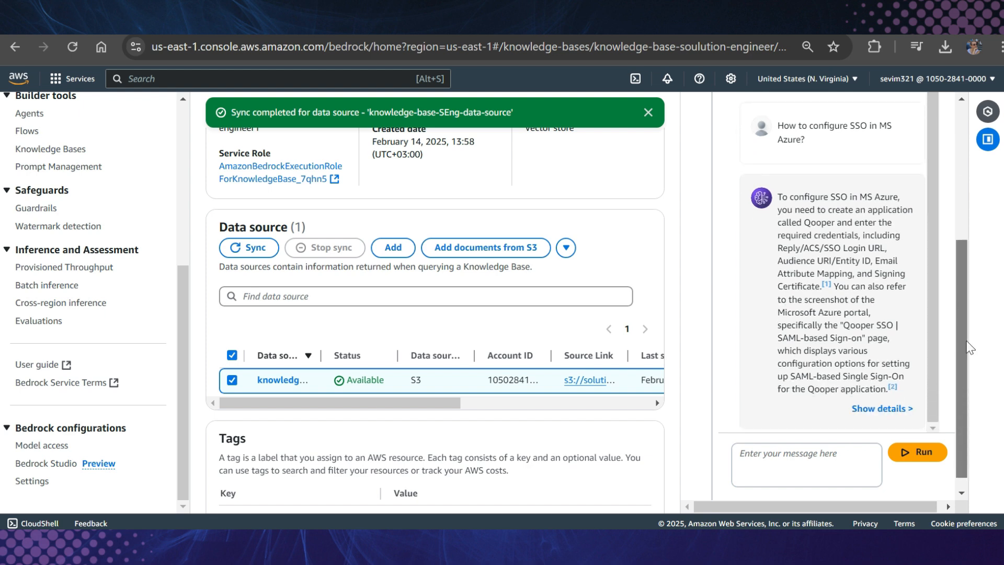
{"action": "scroll", "coordinate": [970, 361], "scroll_direction": "down", "scroll_amount": 1}
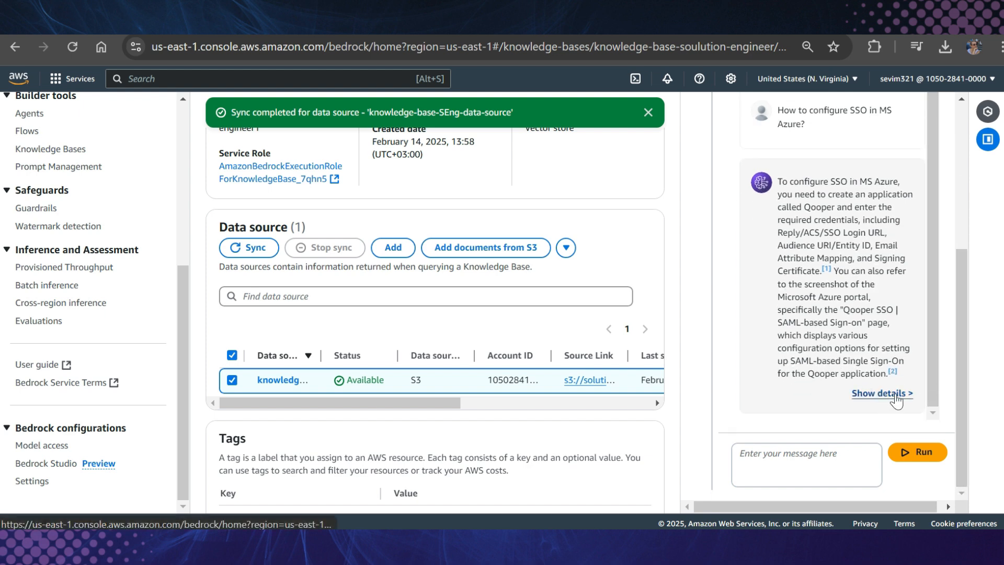
Show the source details of the SSO answer and dismiss the notice about configuring retrieval and responses.
{"action": "left_click", "coordinate": [895, 395]}
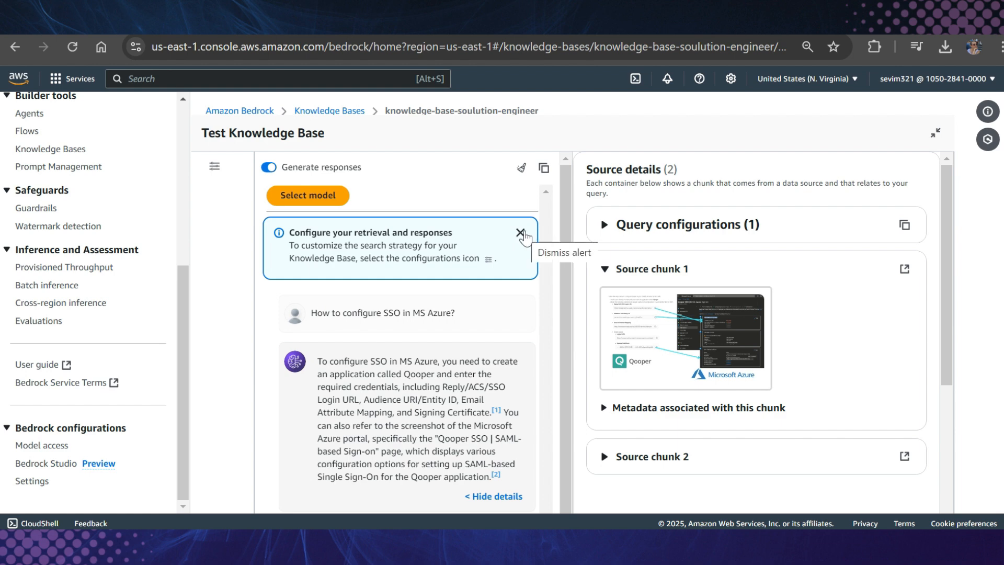
{"action": "left_click", "coordinate": [520, 233]}
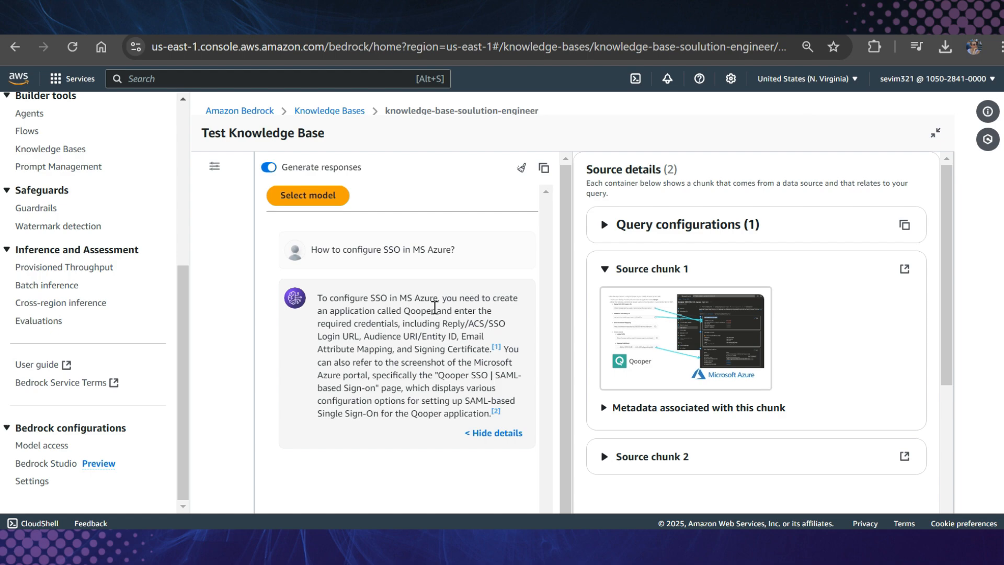
{"action": "scroll", "coordinate": [434, 308], "scroll_direction": "down", "scroll_amount": 1}
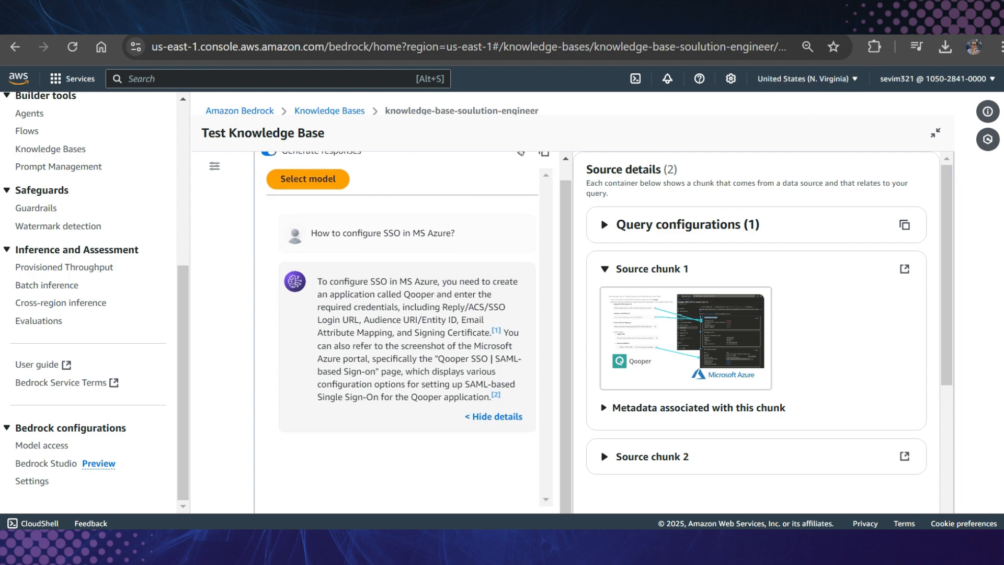